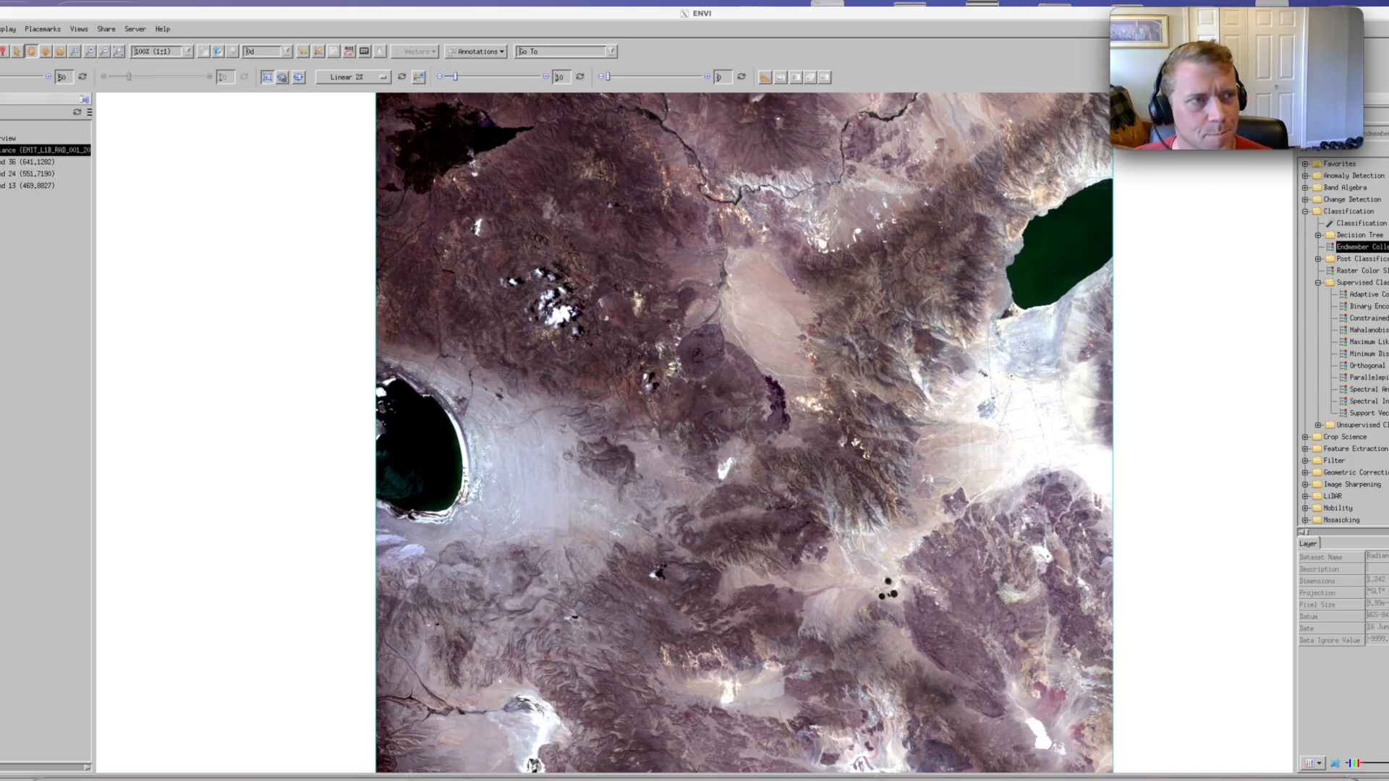
Examine the full band list of the EMIT radiance dataset and its GLT bands in the Data Manager, then close it
right_click(46, 151)
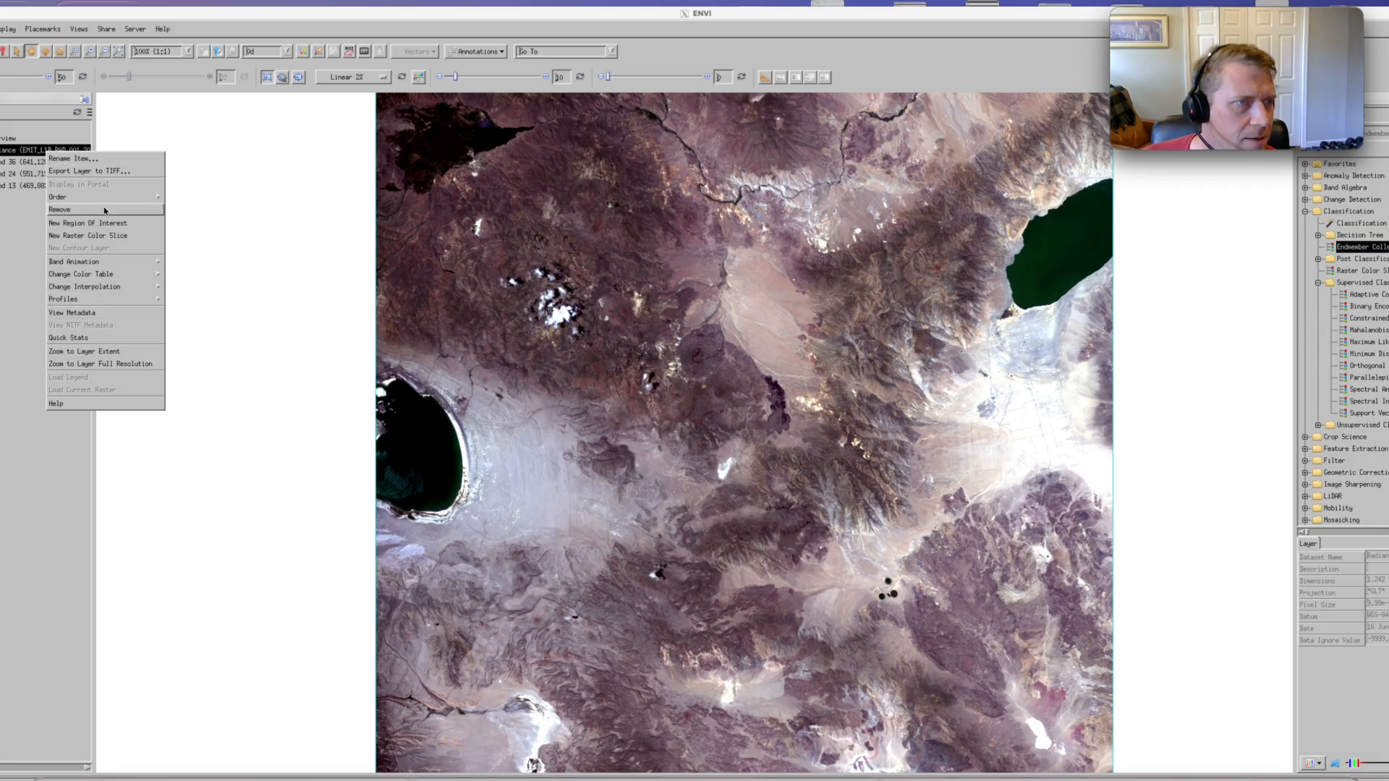
left_click(0, 29)
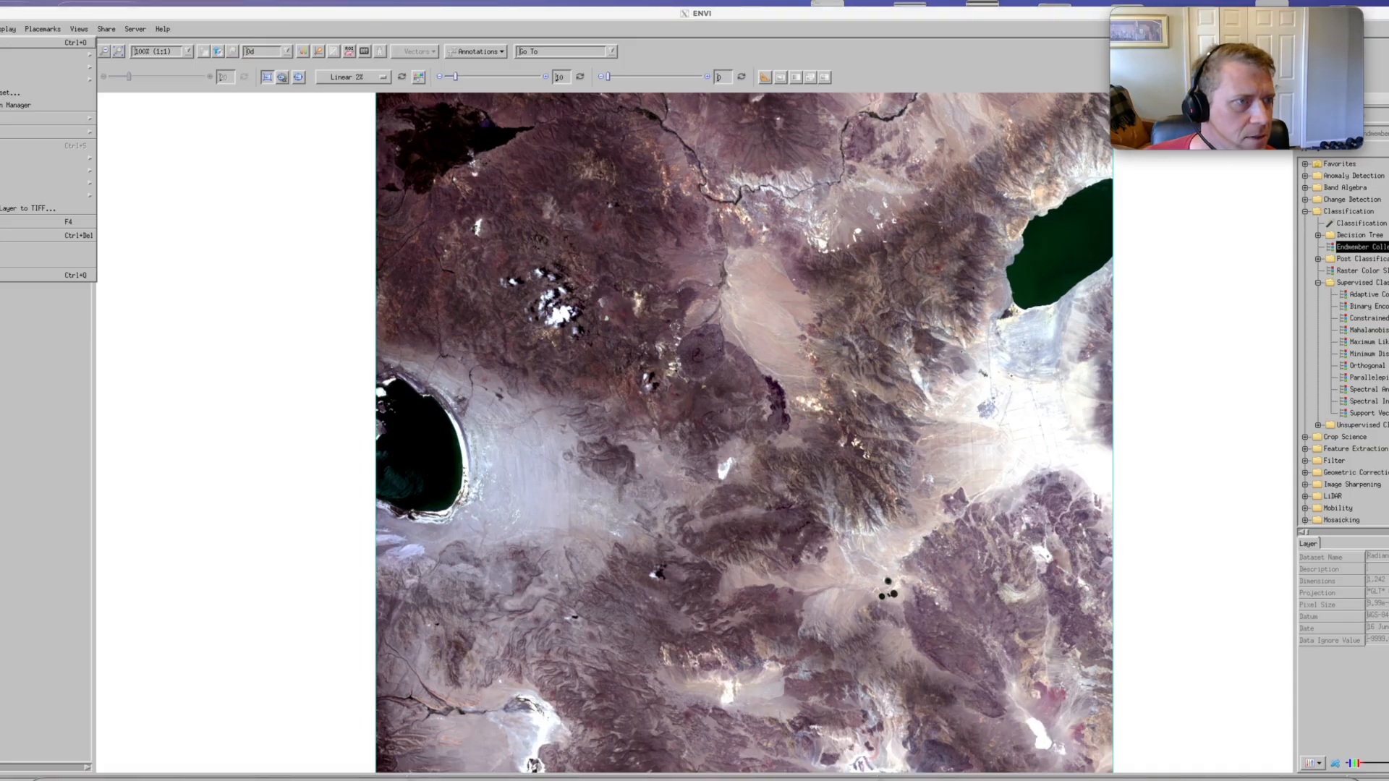
left_click(44, 221)
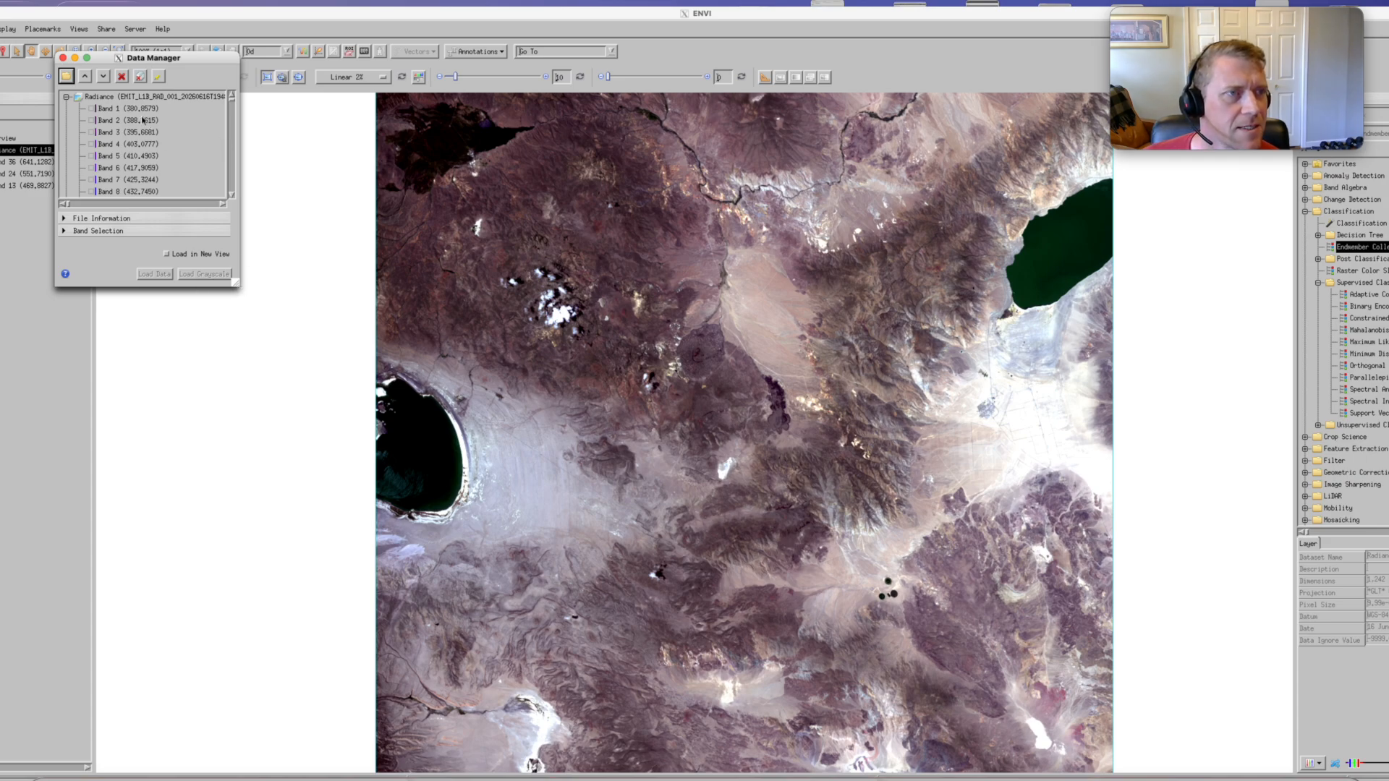
scroll(114, 112, "down", 10)
scroll(114, 112, "down", 20)
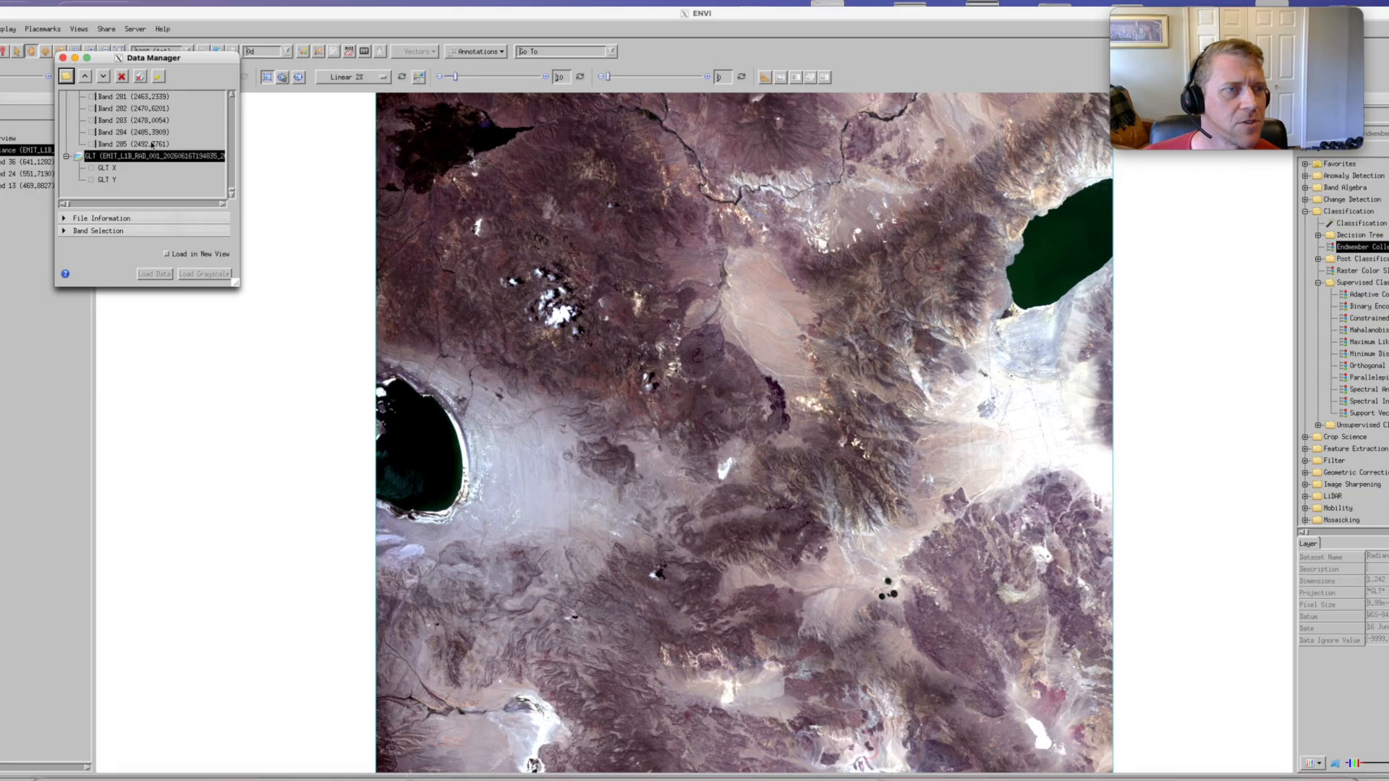
scroll(150, 144, "up", 20)
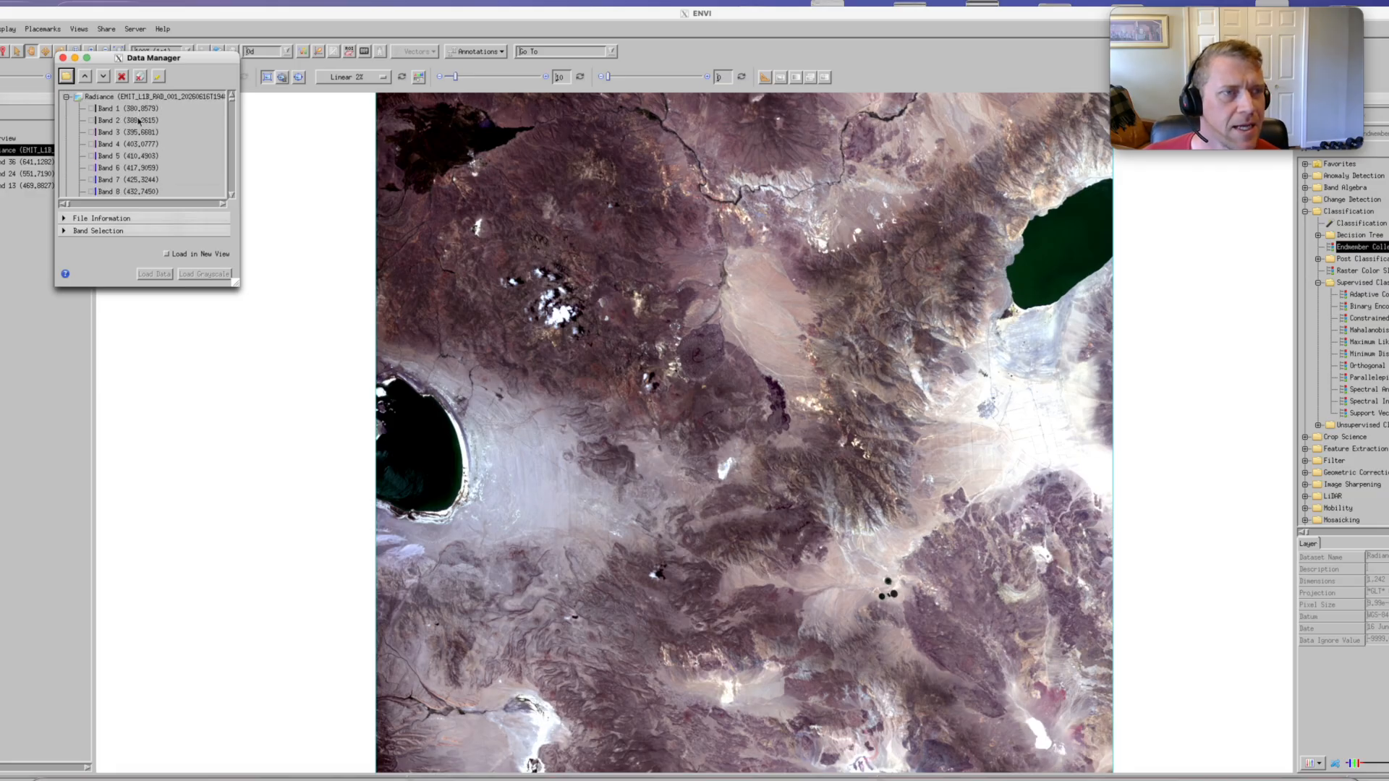
scroll(139, 123, "down", 20)
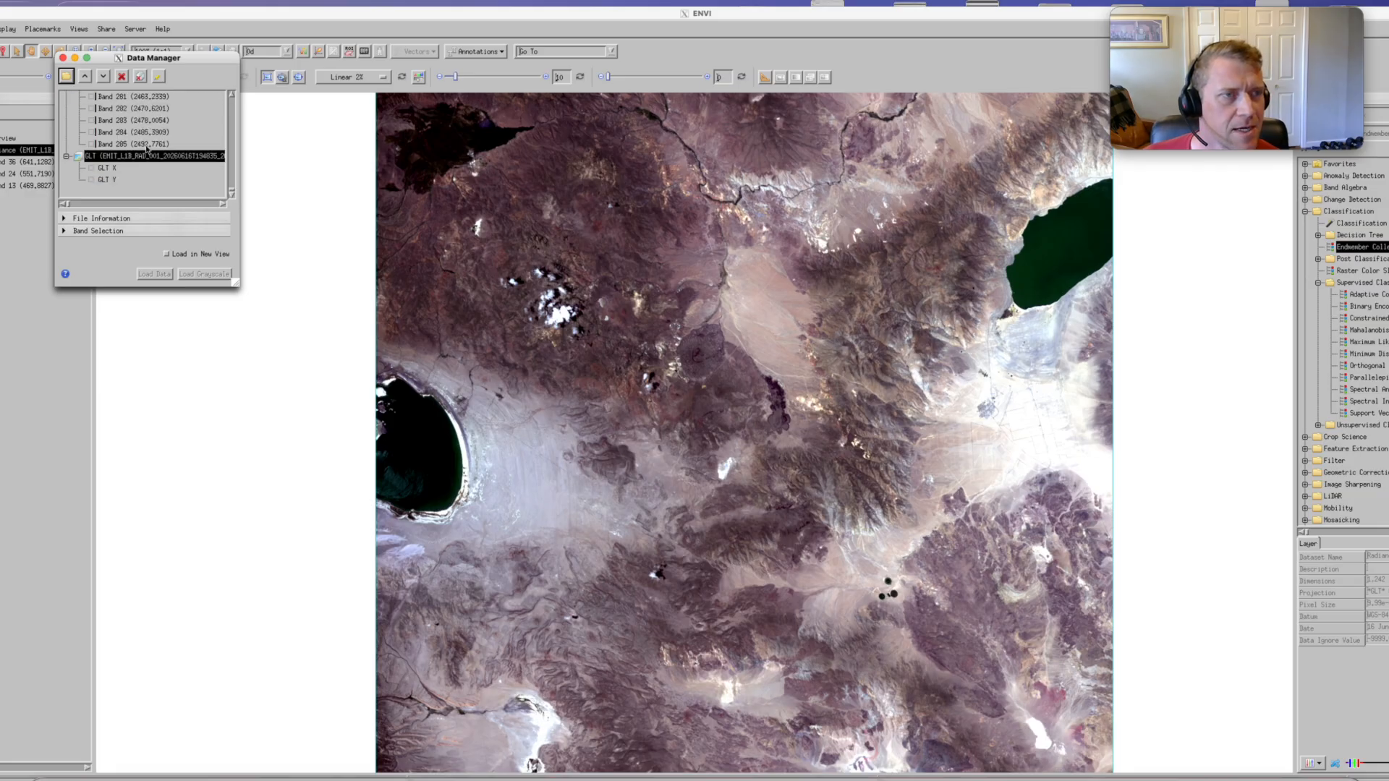
scroll(147, 146, "up", 20)
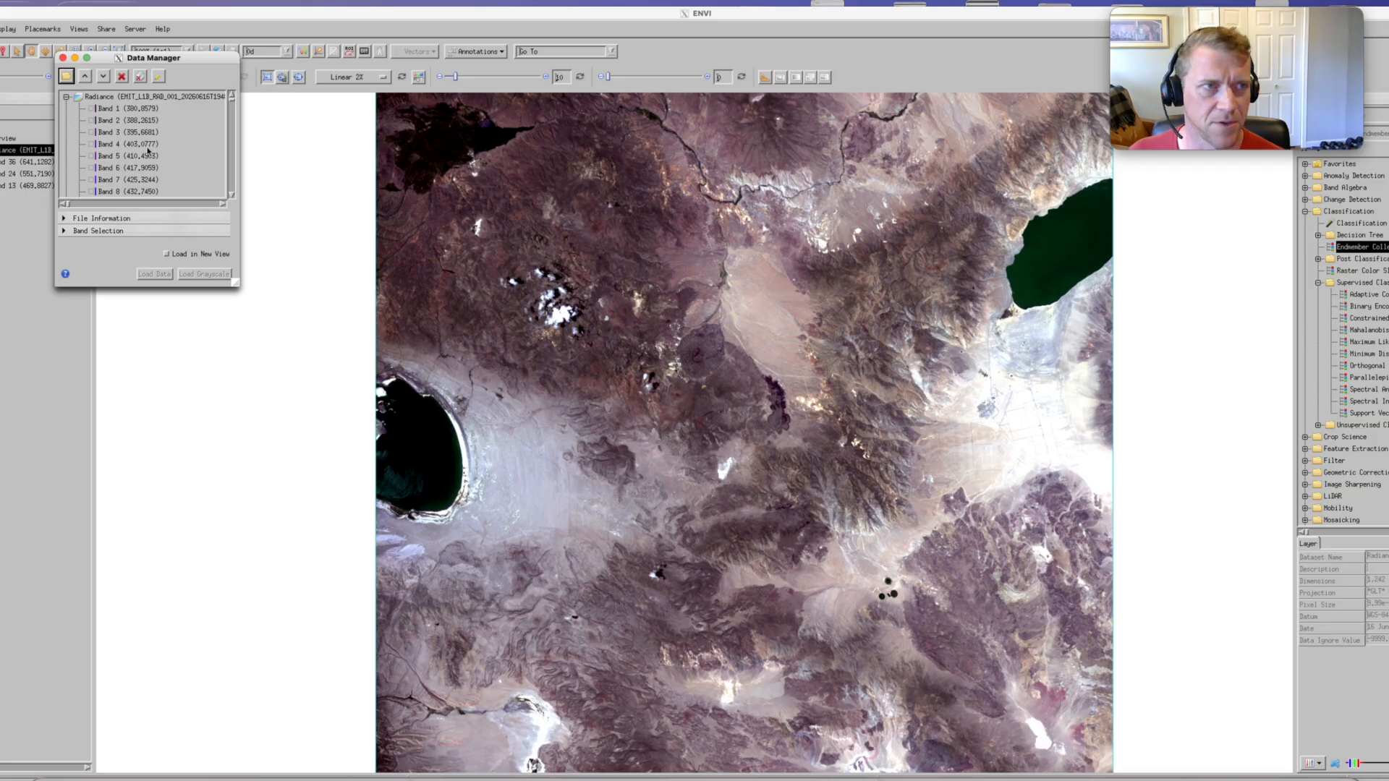
left_click(62, 58)
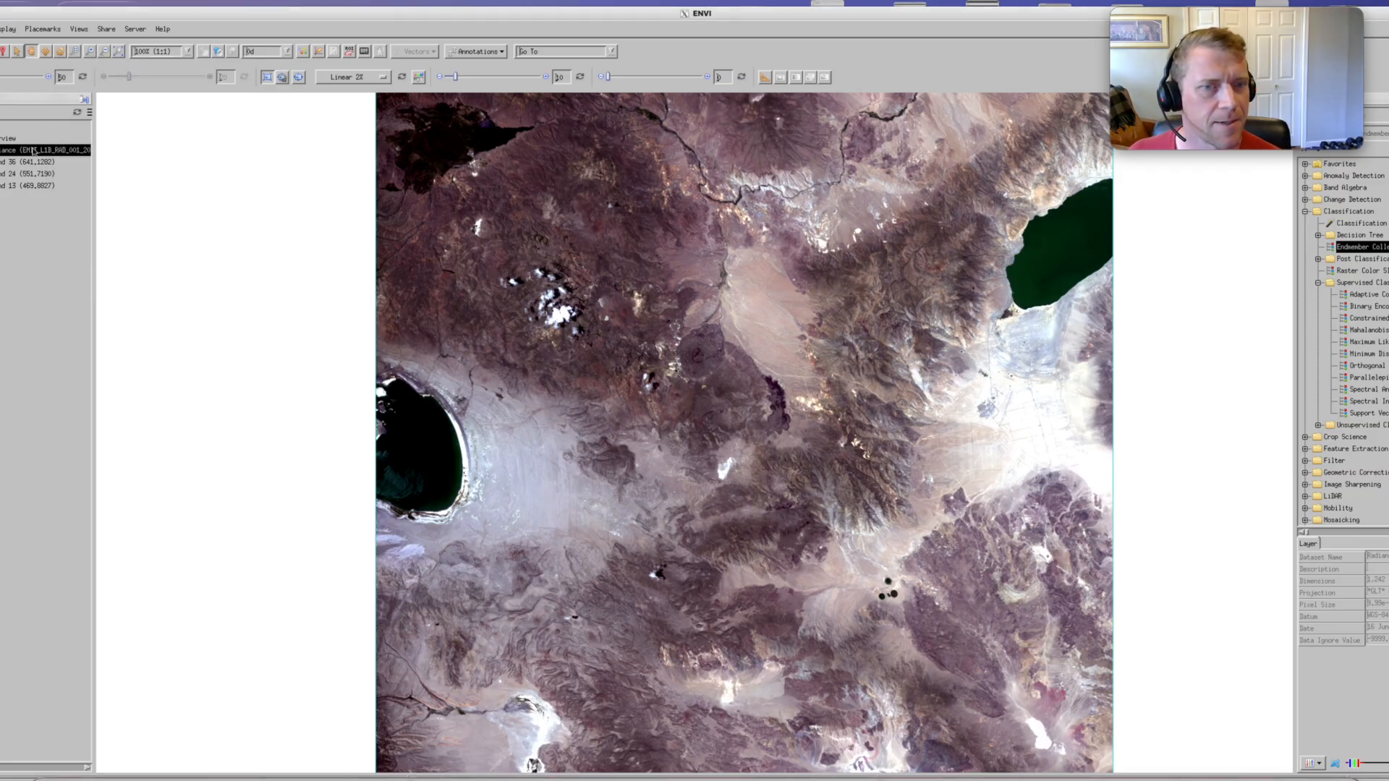
Open a spectral profile for the EMIT radiance layer
right_click(32, 151)
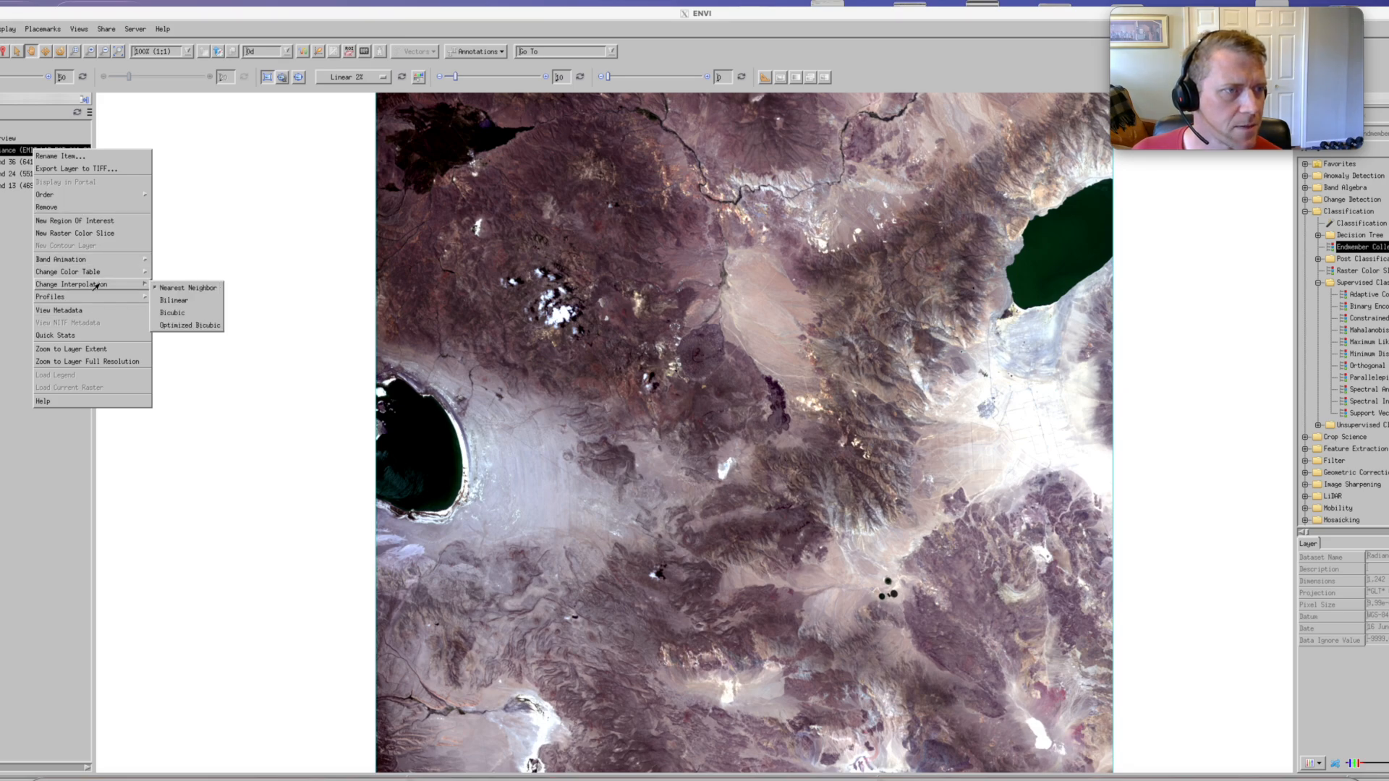
mouse_move(95, 303)
left_click(171, 301)
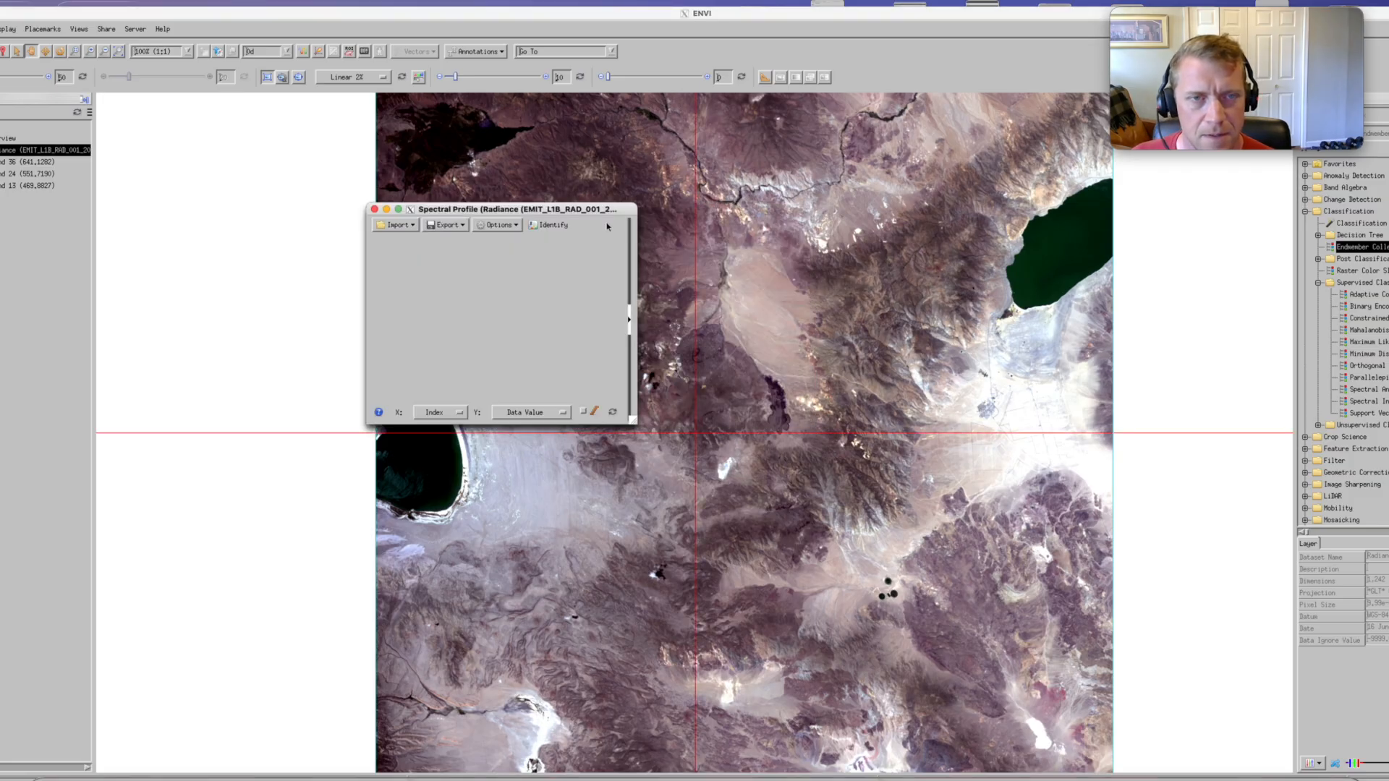
left_click(783, 447)
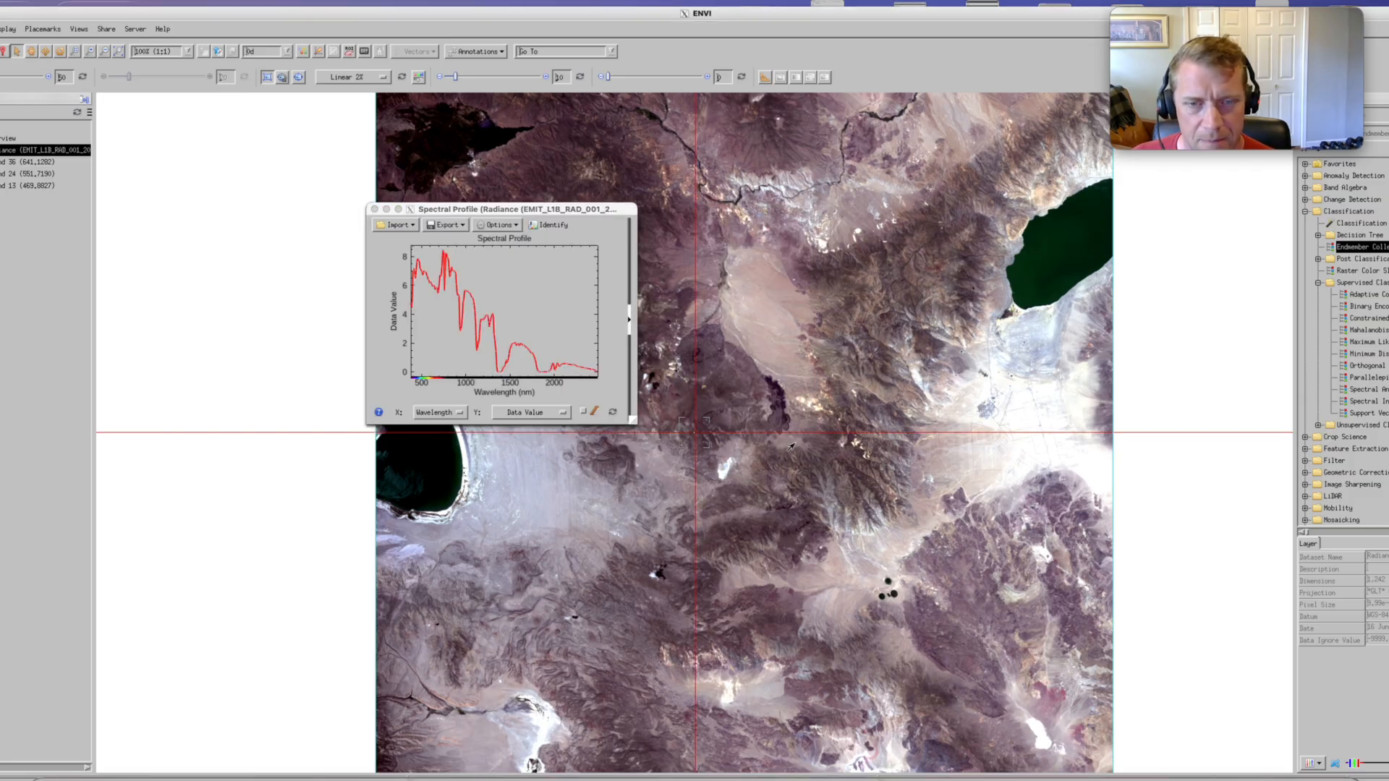
Plot the spectra of several pixels across the mountain range southwest of the green lake
left_click(796, 442)
left_click(819, 425)
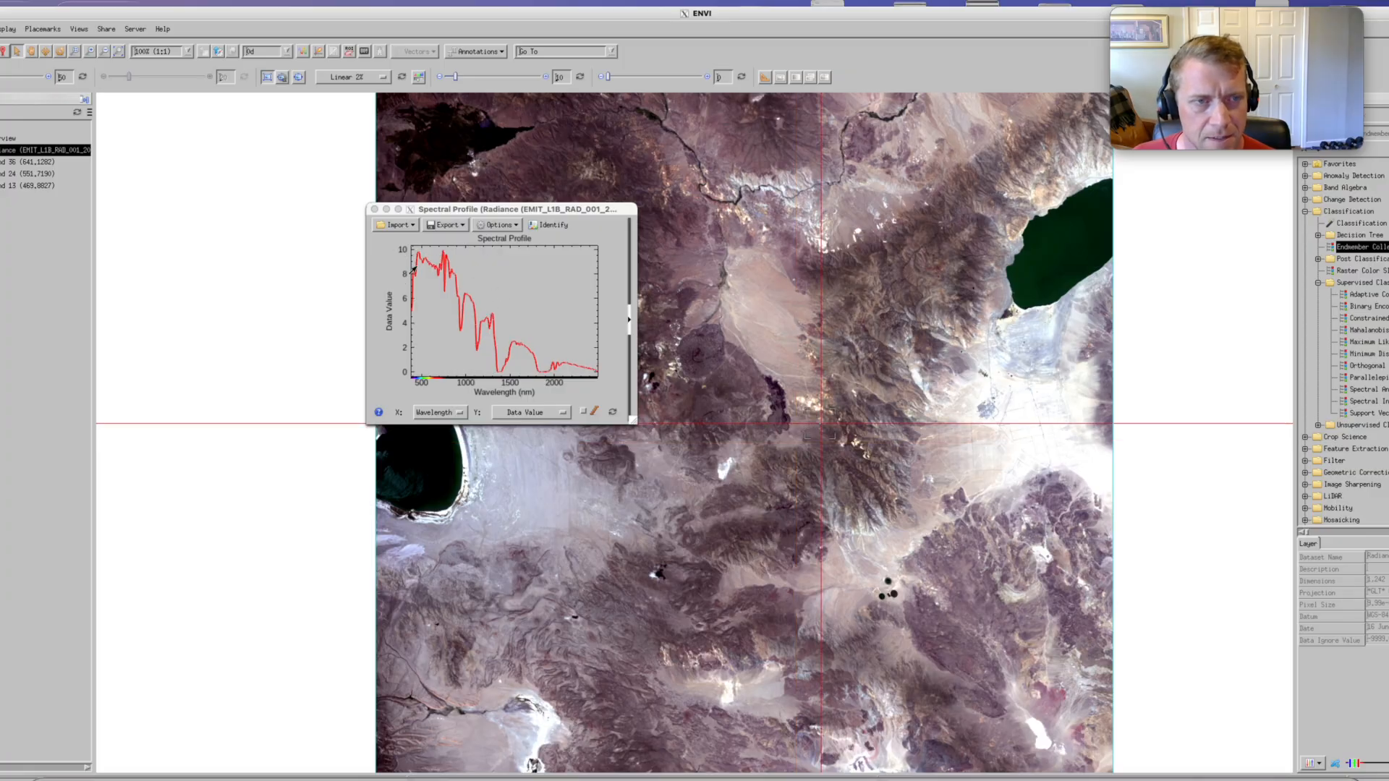
left_click(803, 395)
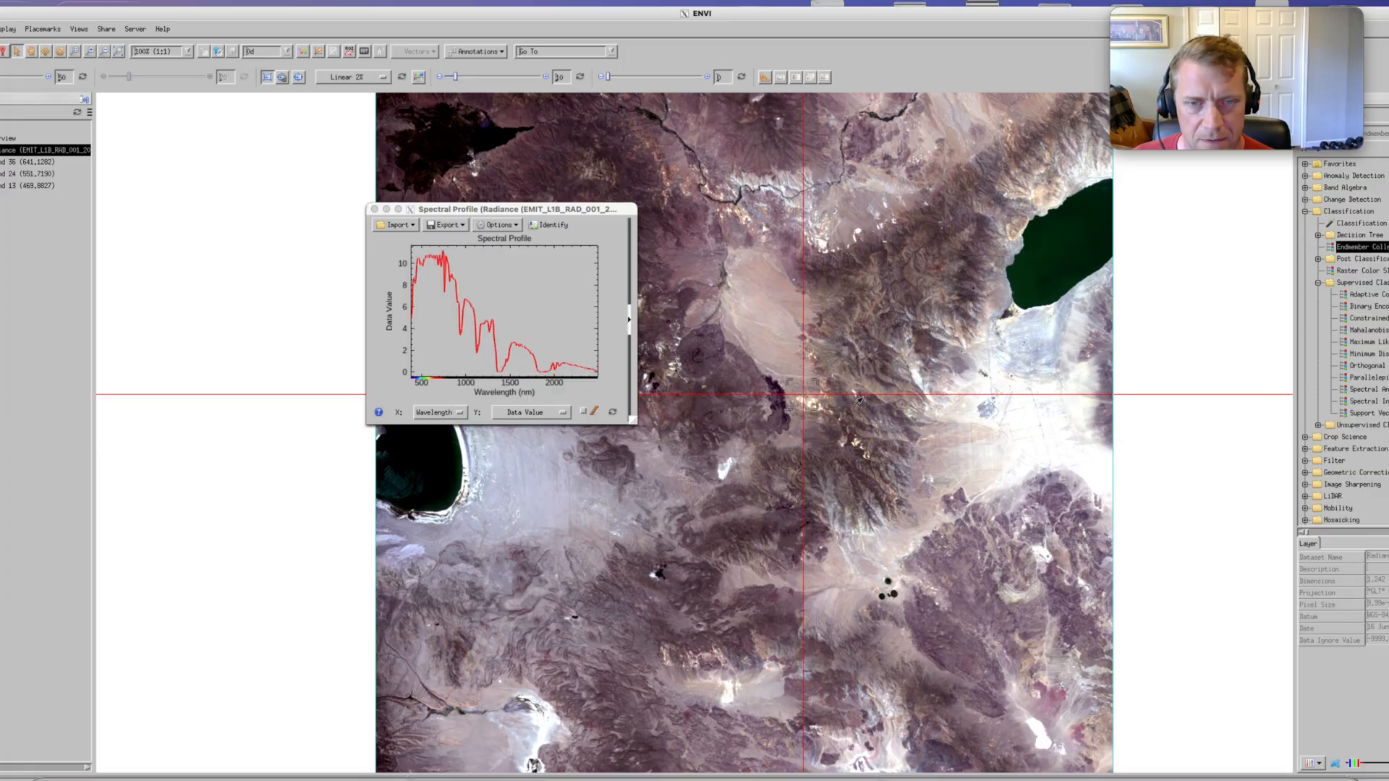
left_click(912, 414)
left_click(882, 392)
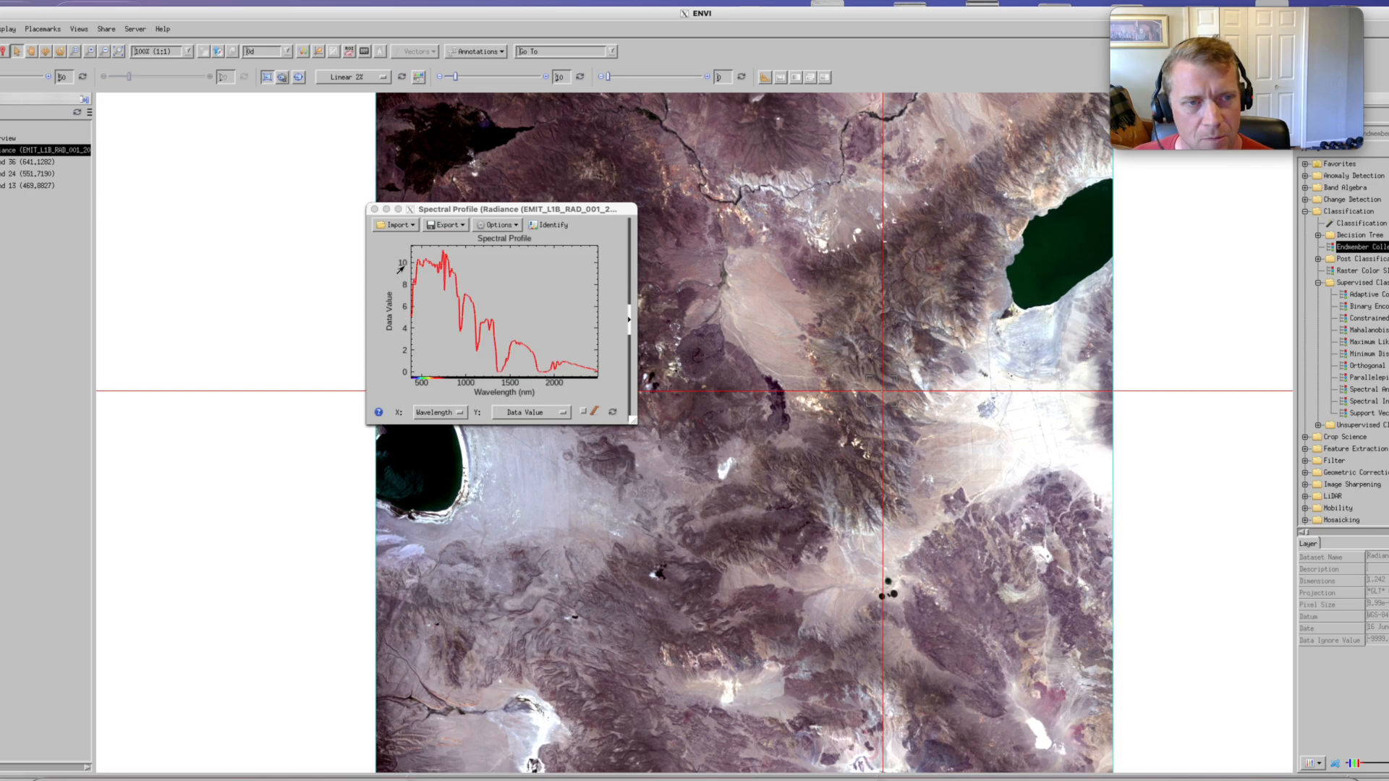
left_click(925, 408)
left_click(875, 427)
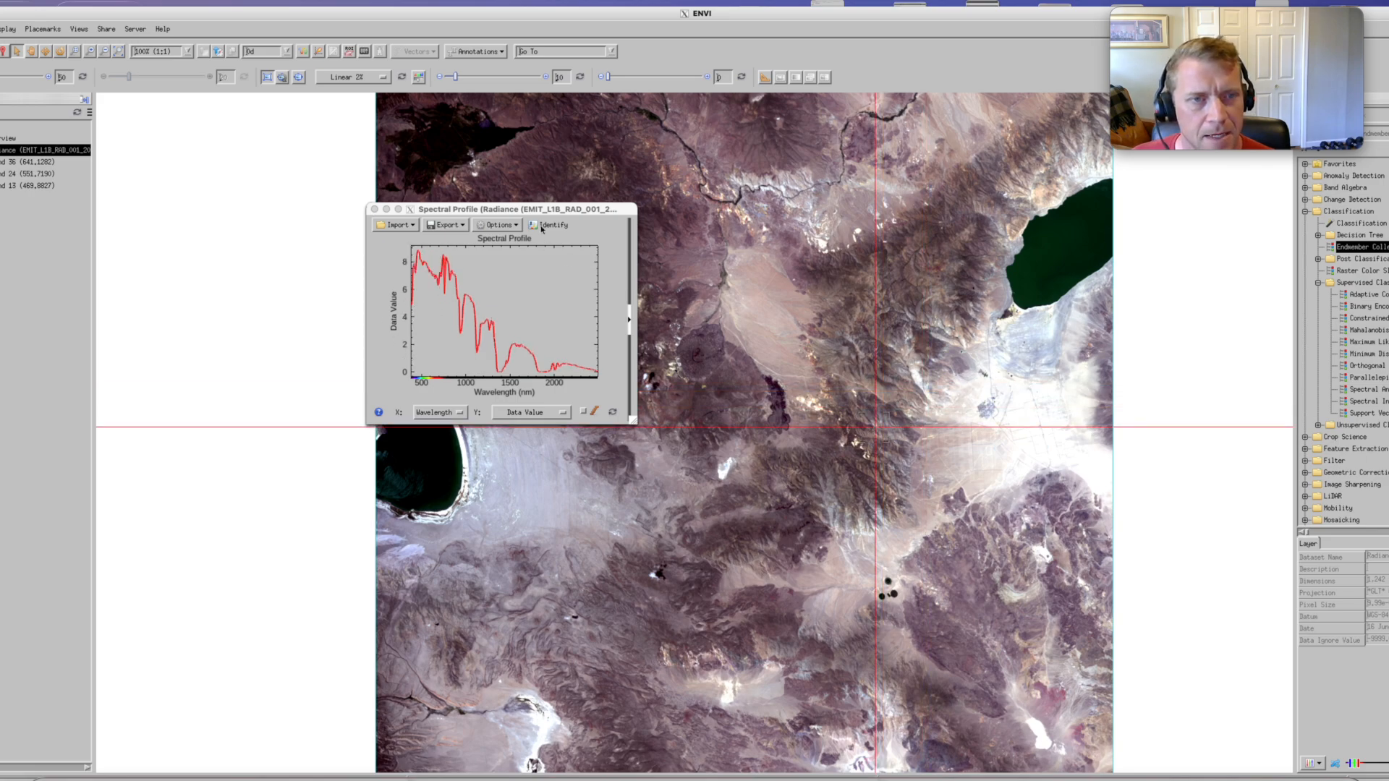
Run material identification on the plotted spectrum and place the results window beside the spectral profile
left_click(548, 227)
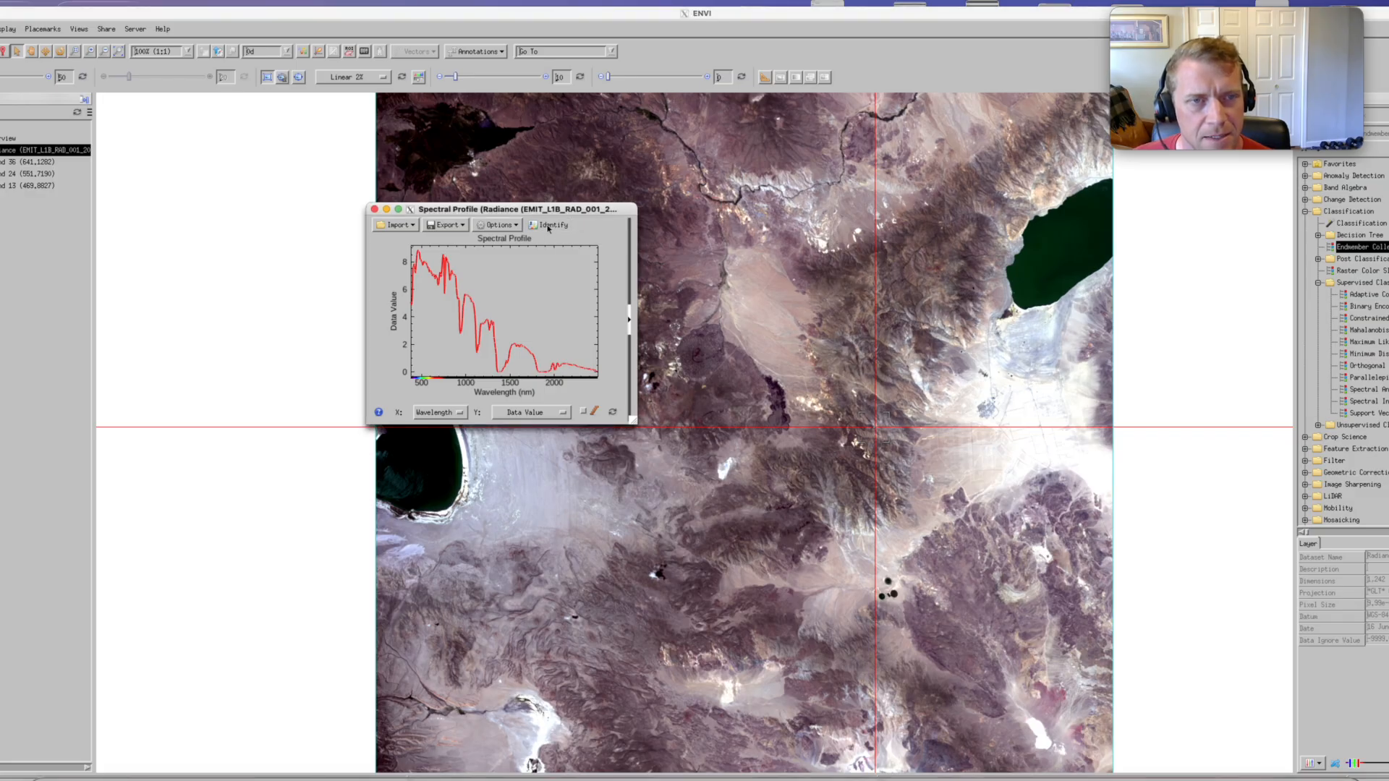
left_click(548, 228)
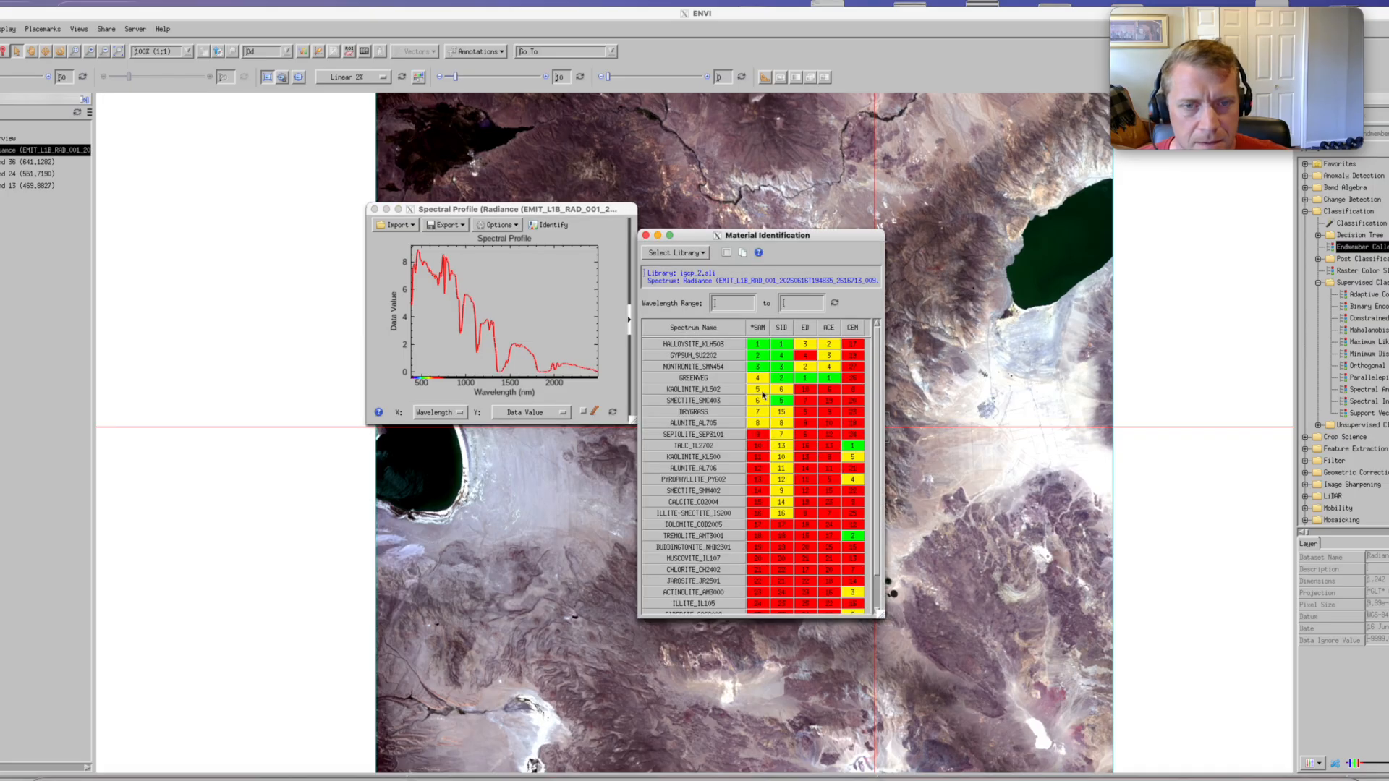
left_click_drag(807, 237, 276, 184)
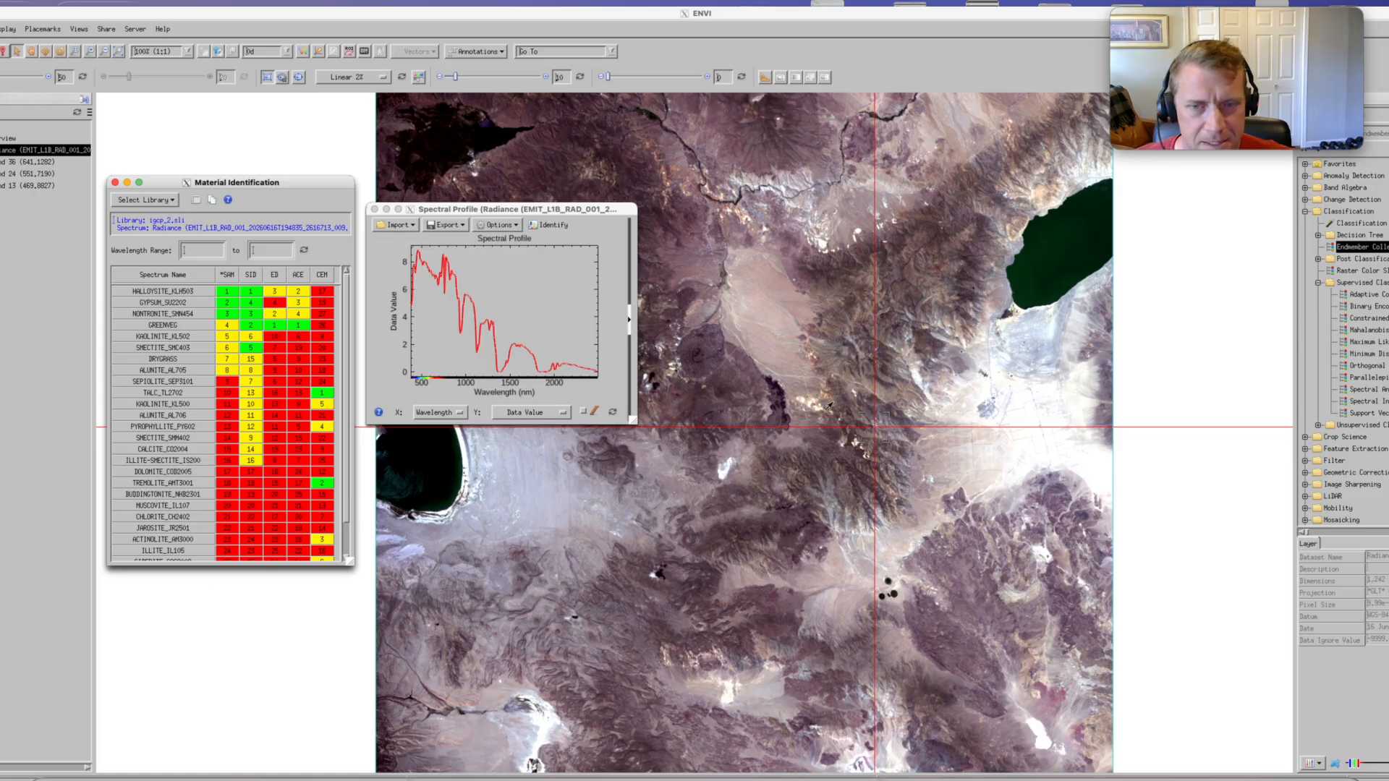
Sample individual bright and dark pixels in the mountain area at close range to compare their spectra and material matches
scroll(878, 431, "up", 7)
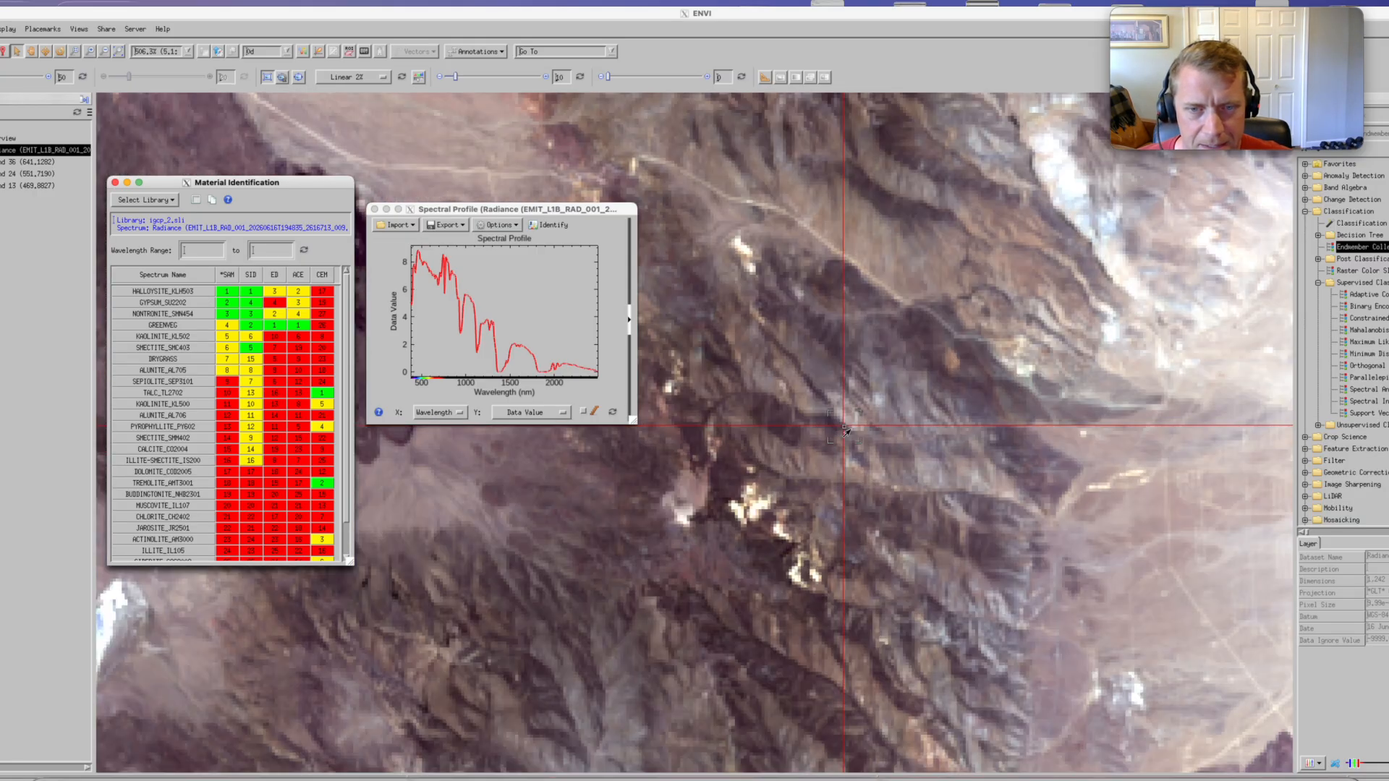
scroll(846, 432, "up", 7)
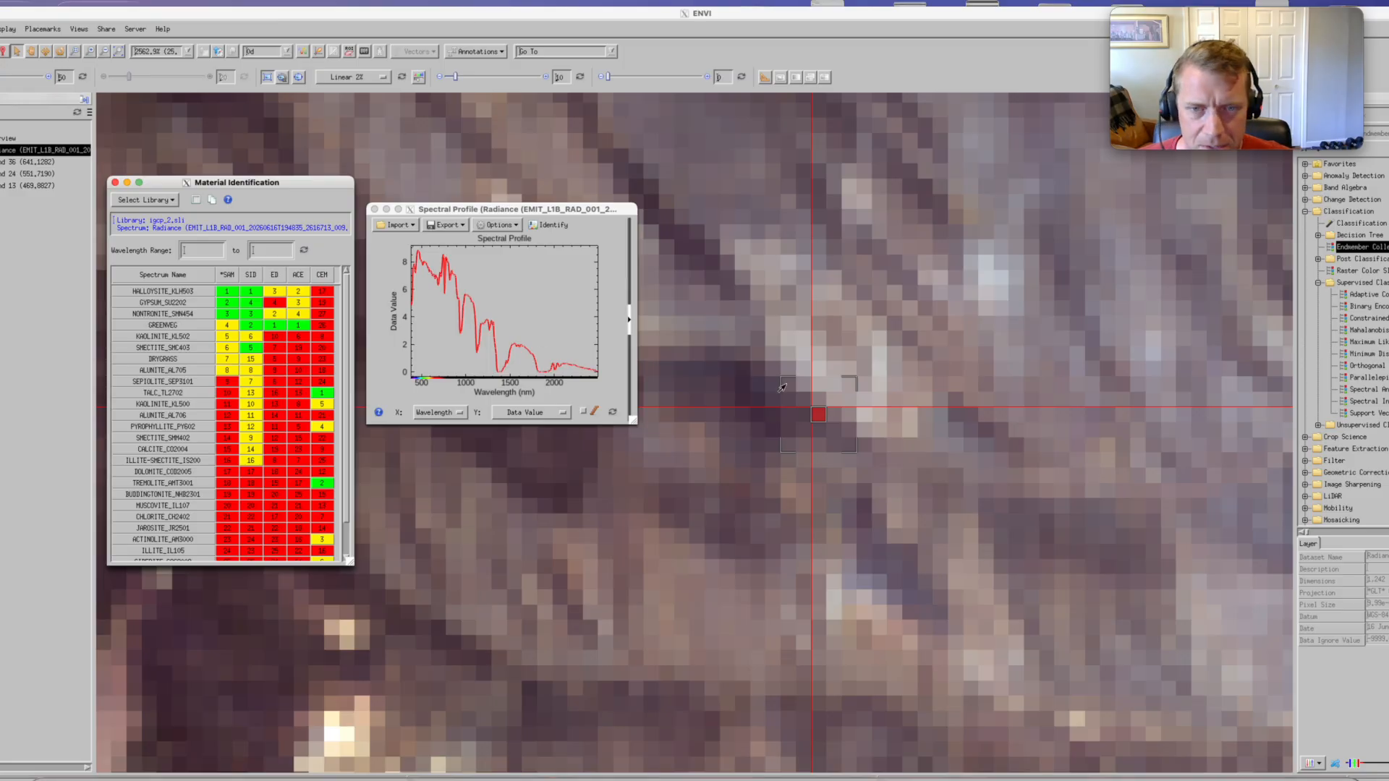
left_click(876, 373)
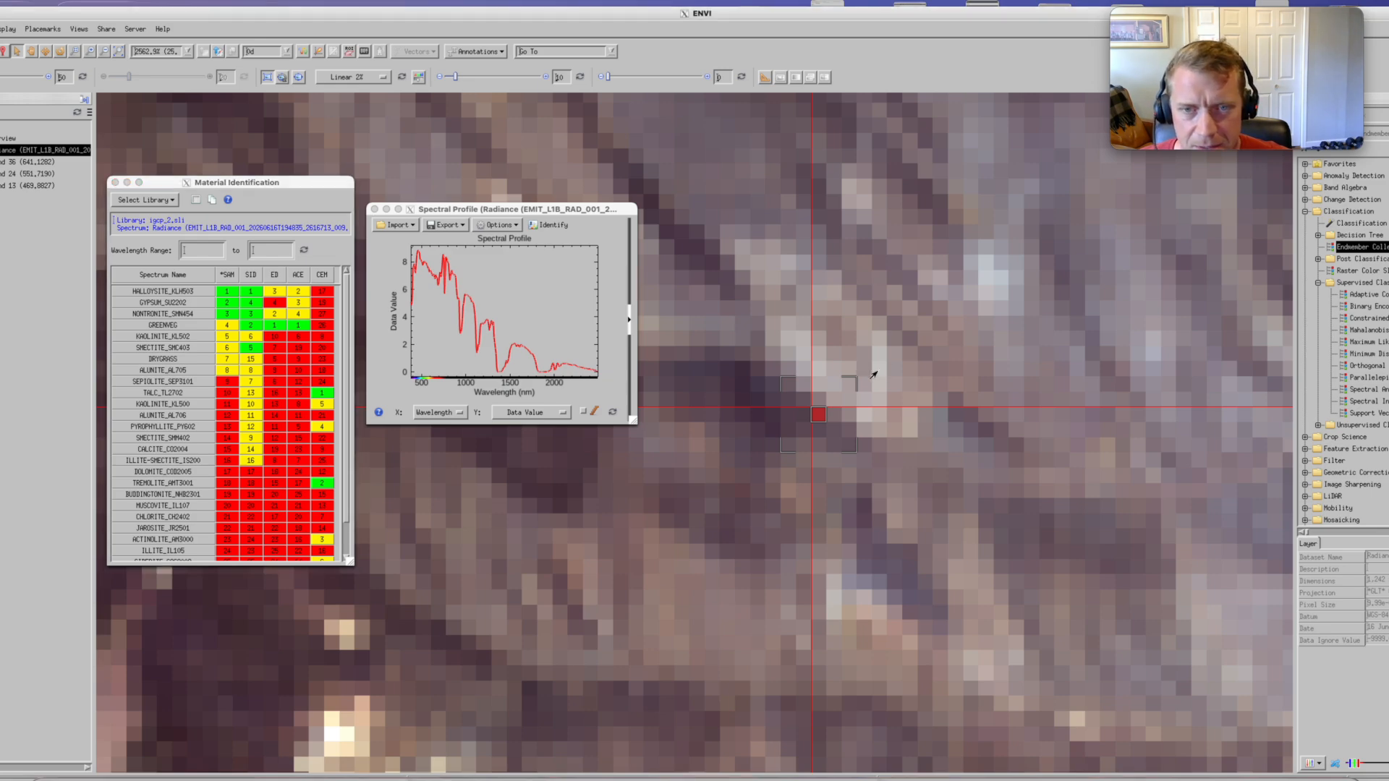
left_click(874, 374)
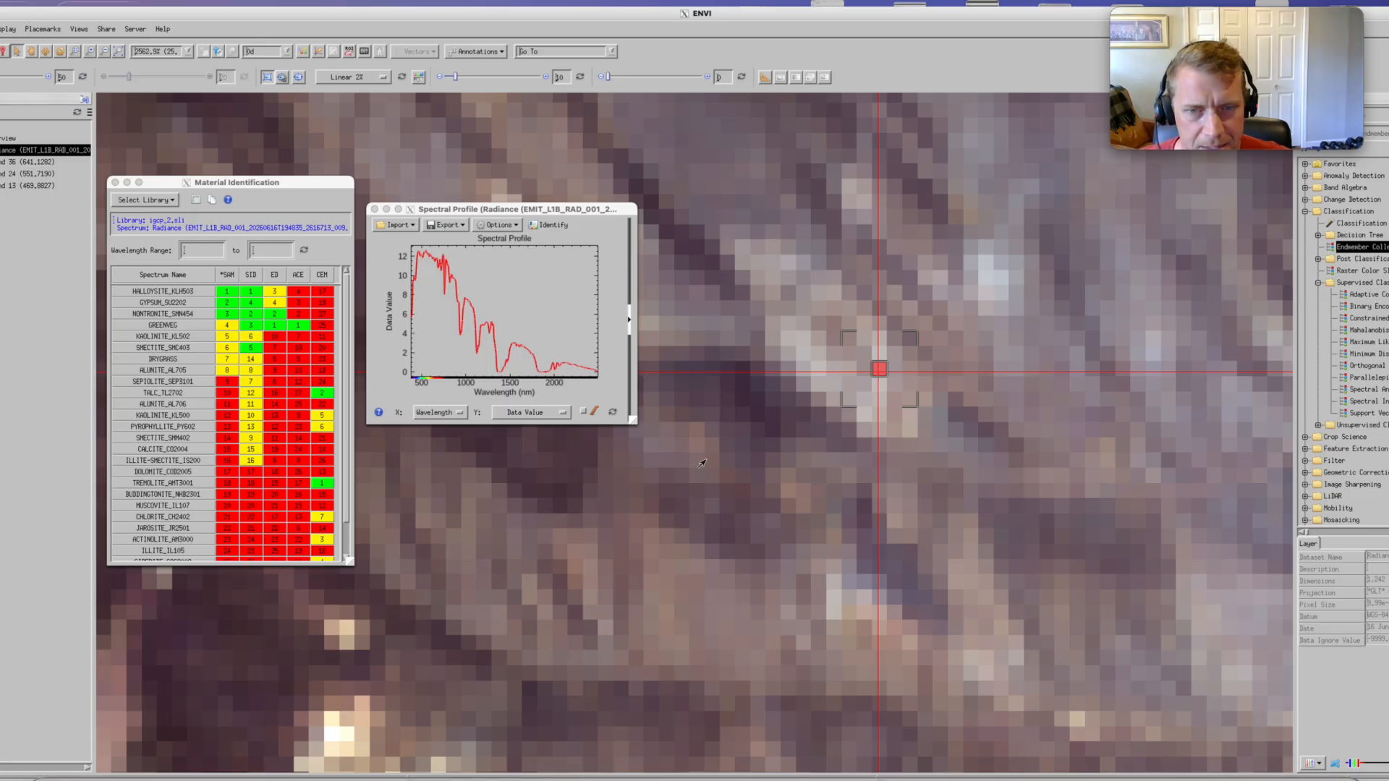
left_click(784, 465)
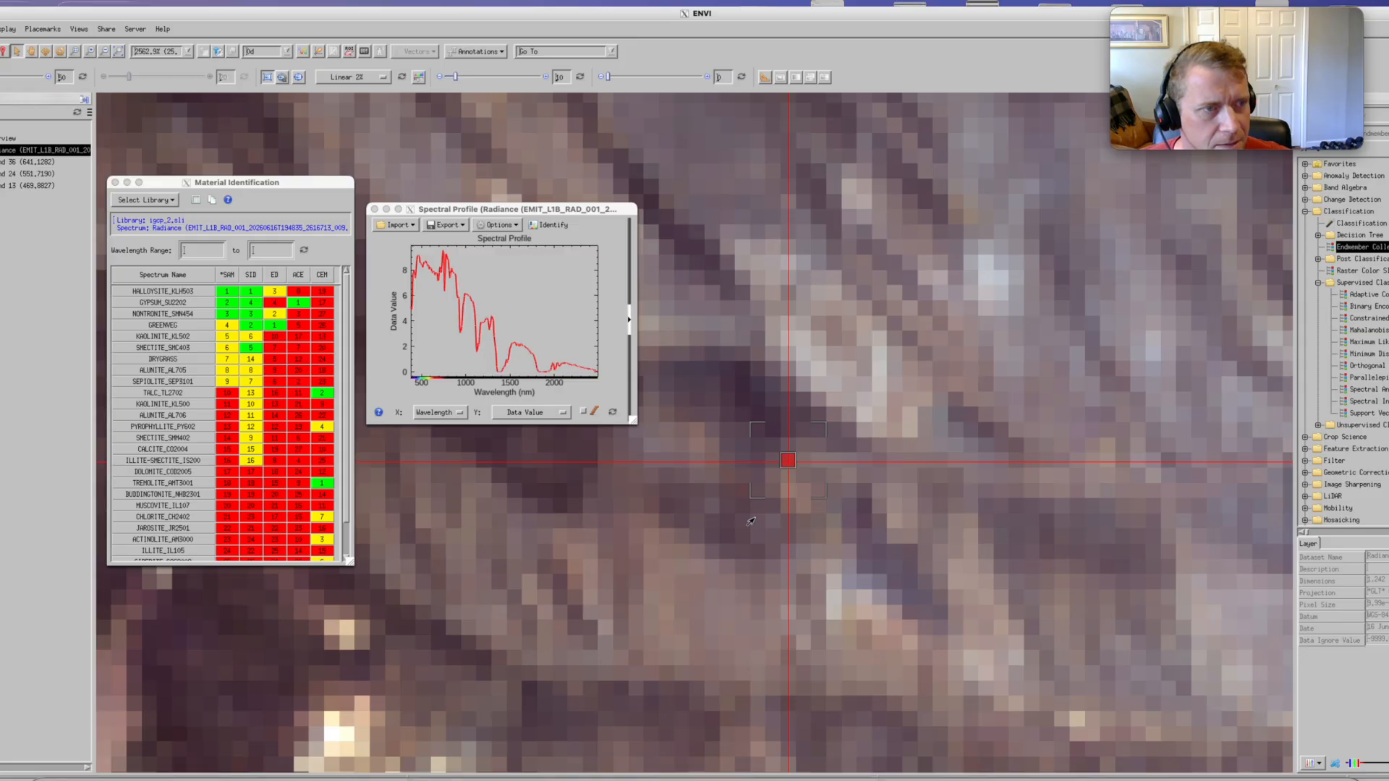
left_click(757, 521)
left_click(956, 566)
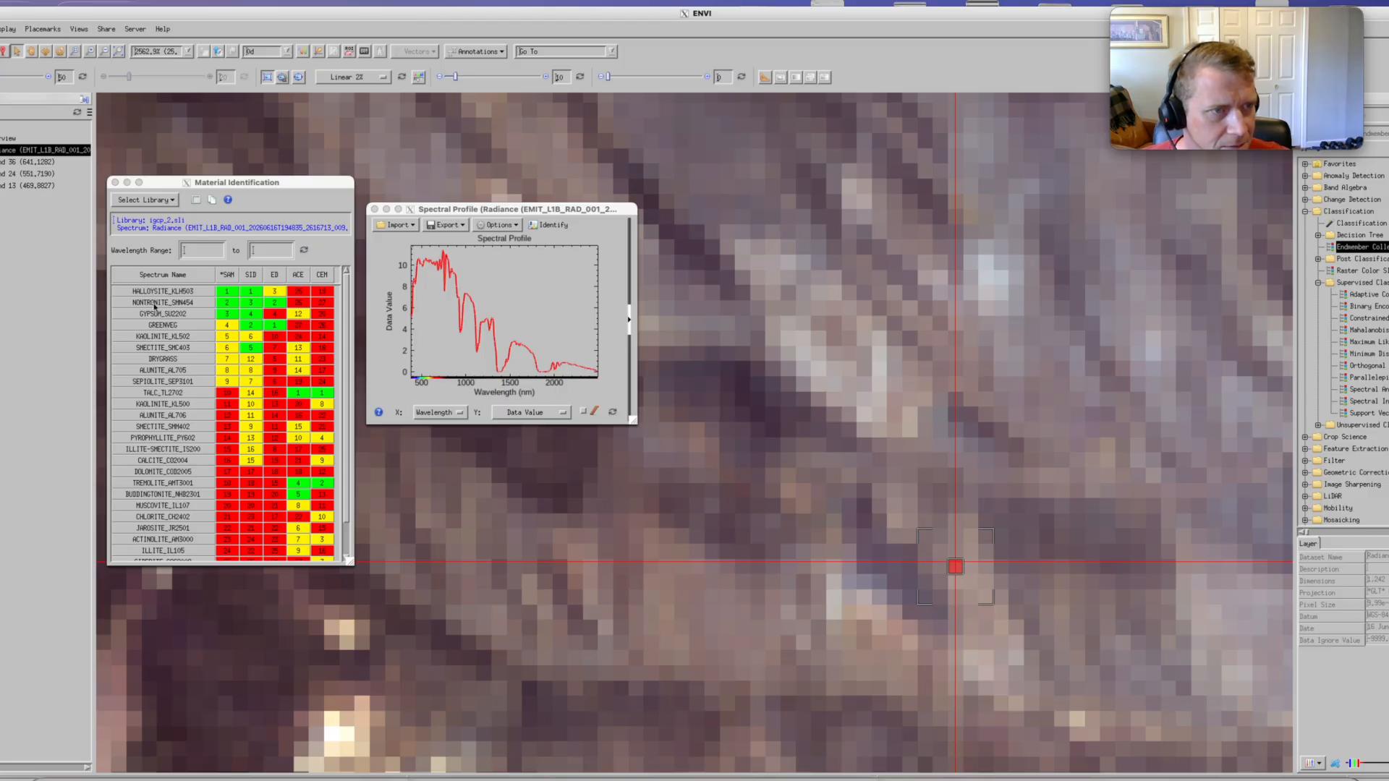
left_click(1009, 591)
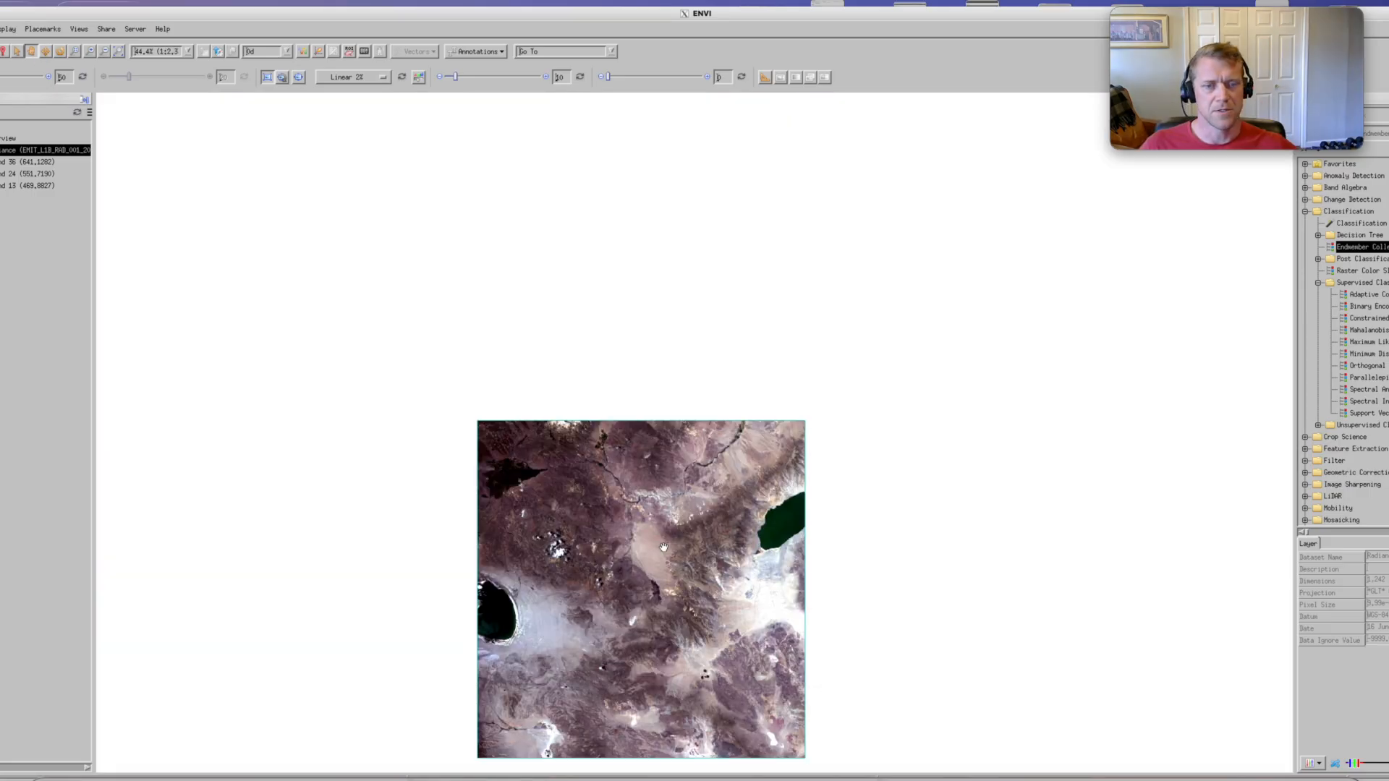
Recentre the full scene at 100% and cycle the radiance layer through a series of random RGB band combinations
left_click_drag(663, 548, 767, 379)
scroll(761, 390, "up", 3)
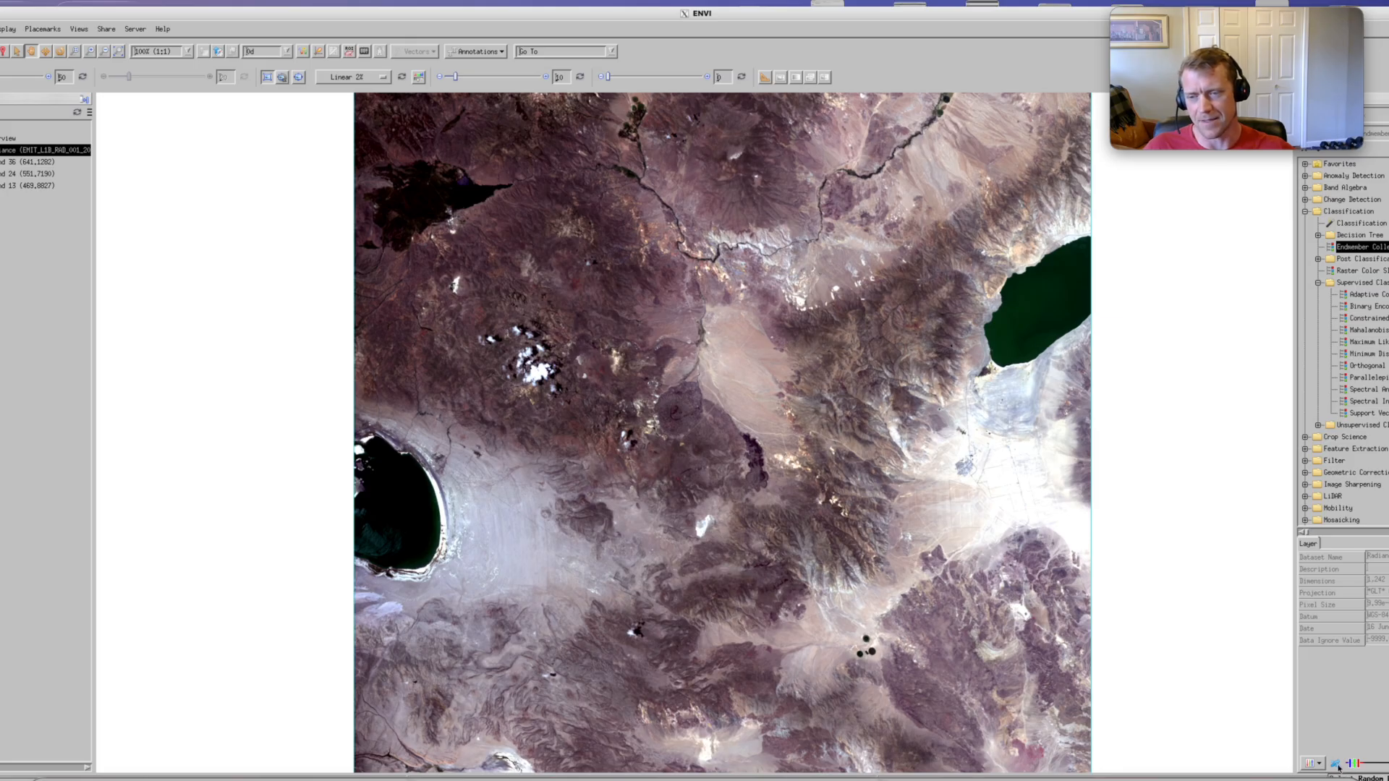
left_click(1337, 765)
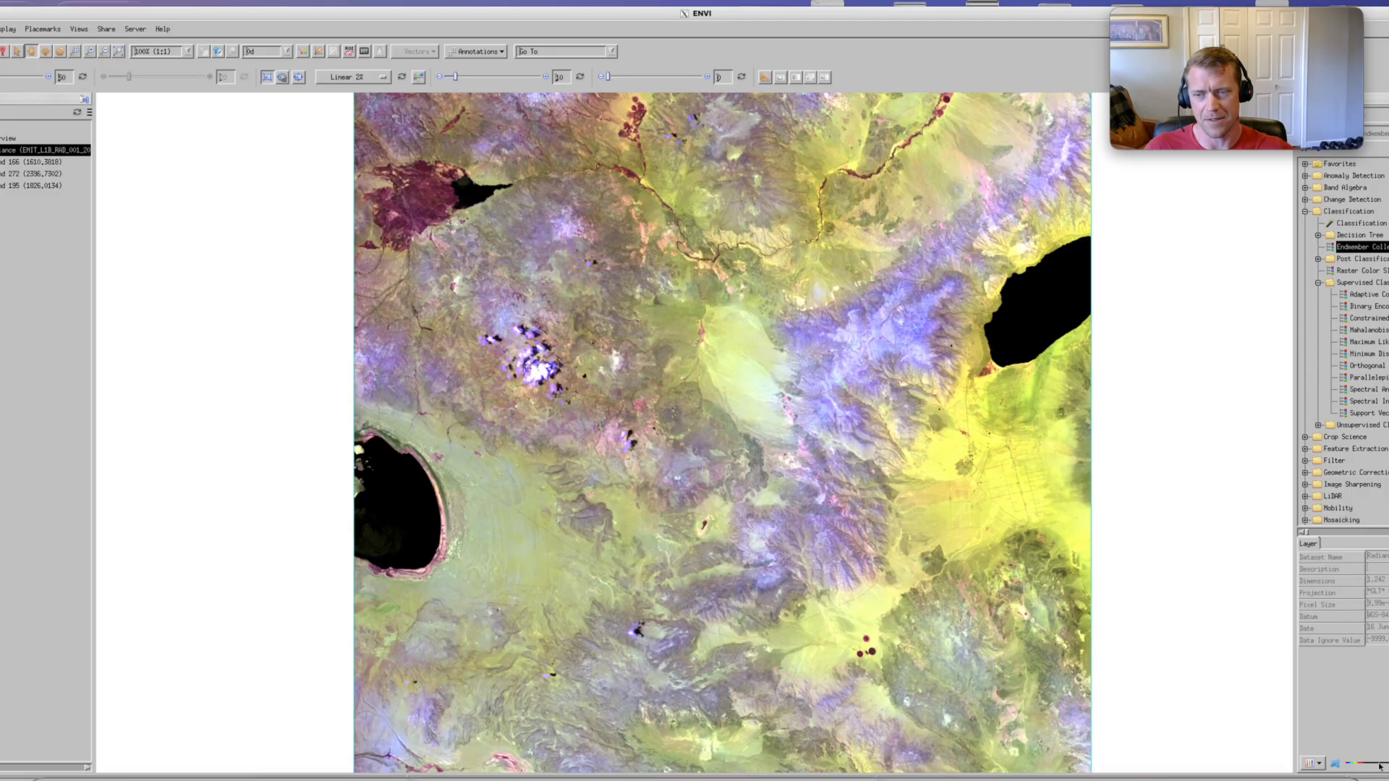
left_click(1337, 765)
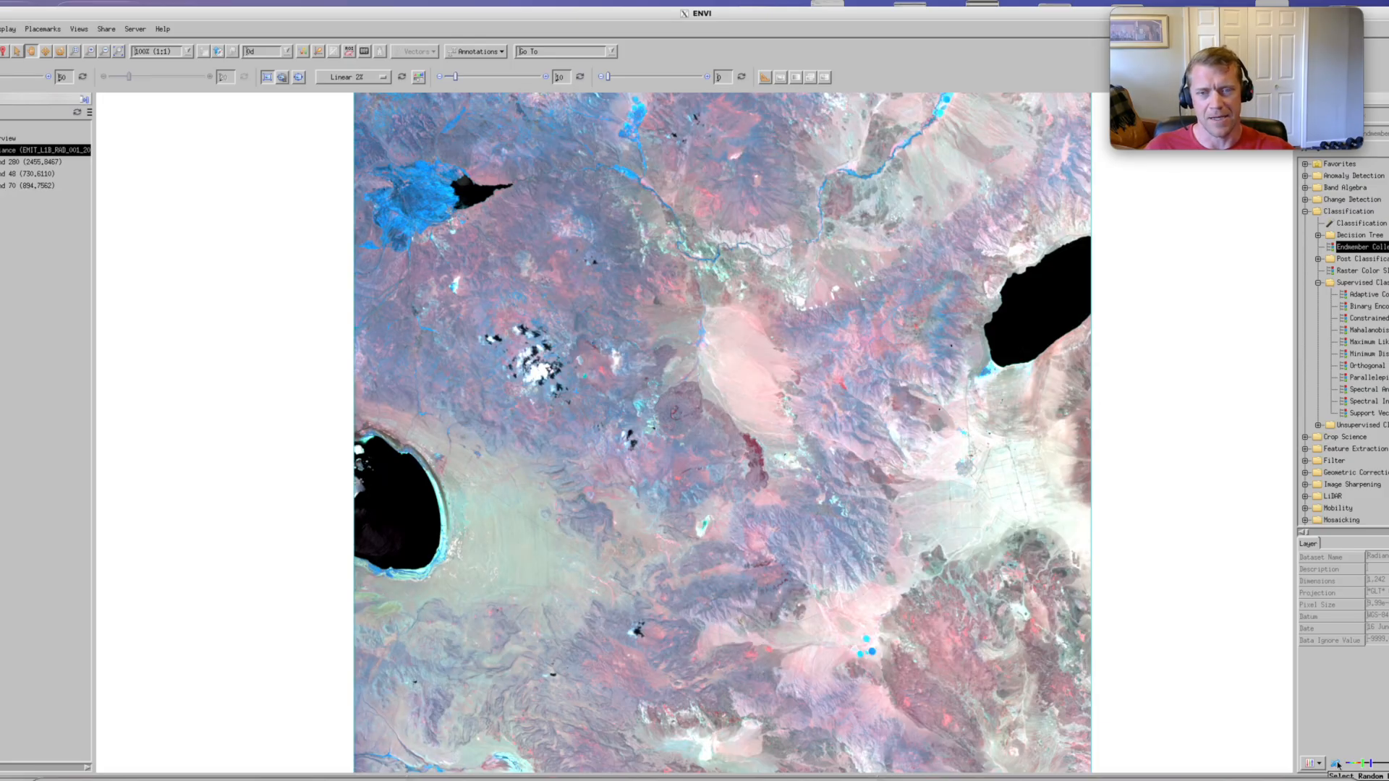
left_click(1338, 764)
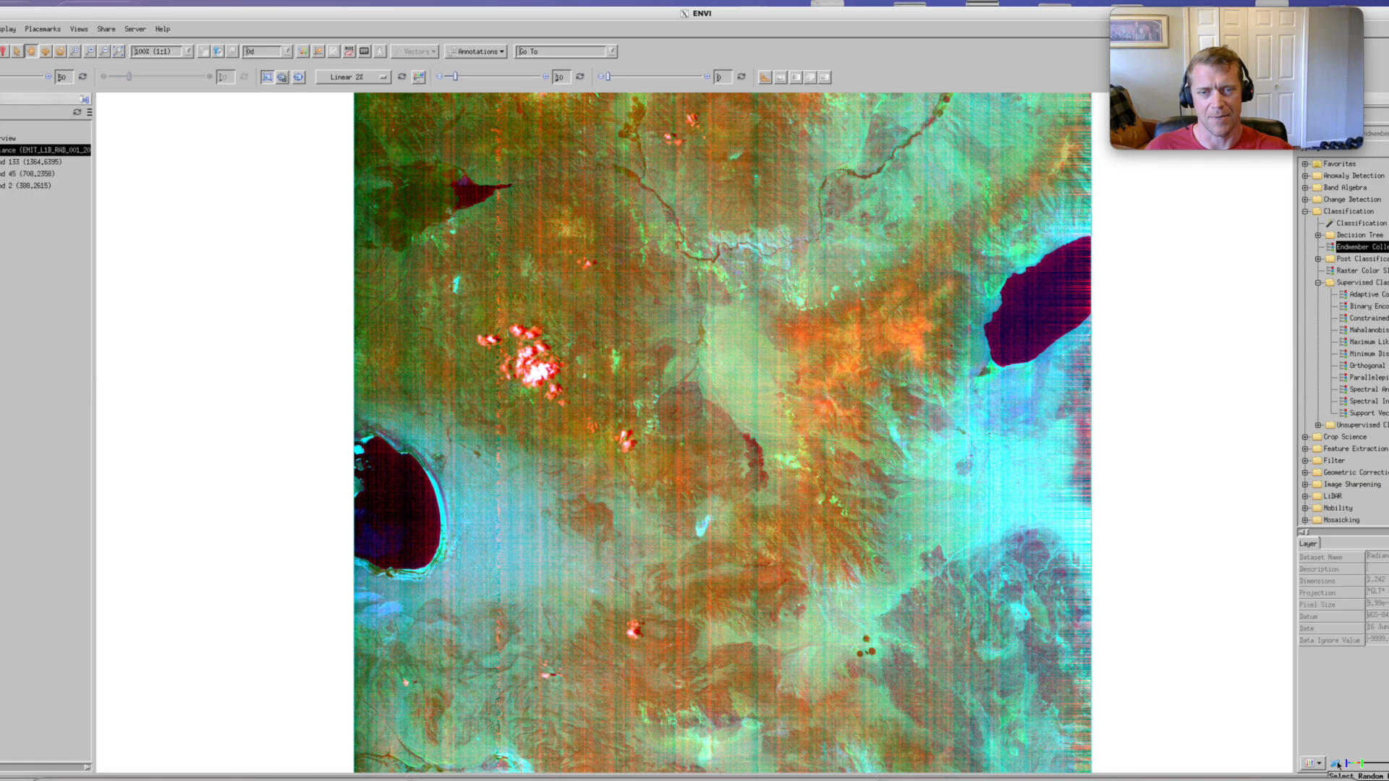
left_click(1338, 765)
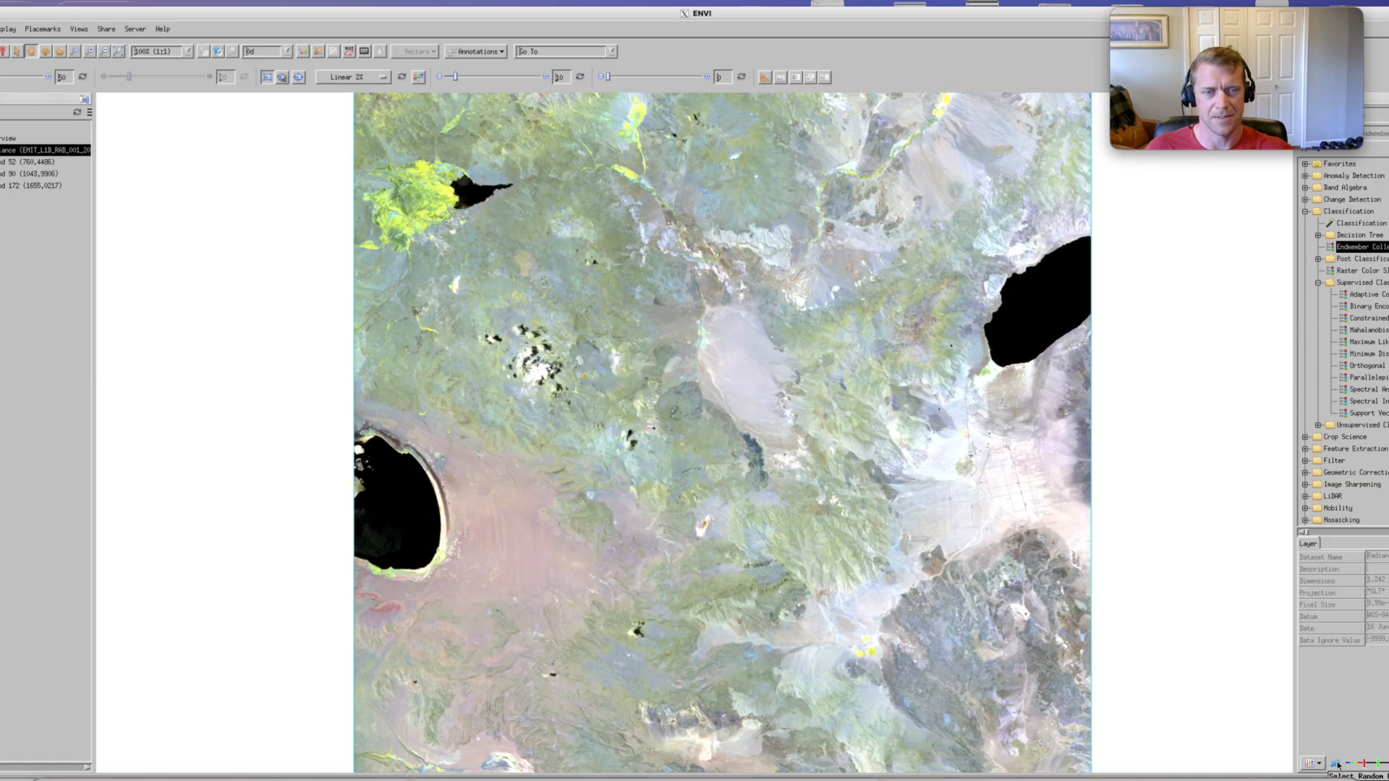
left_click(1338, 764)
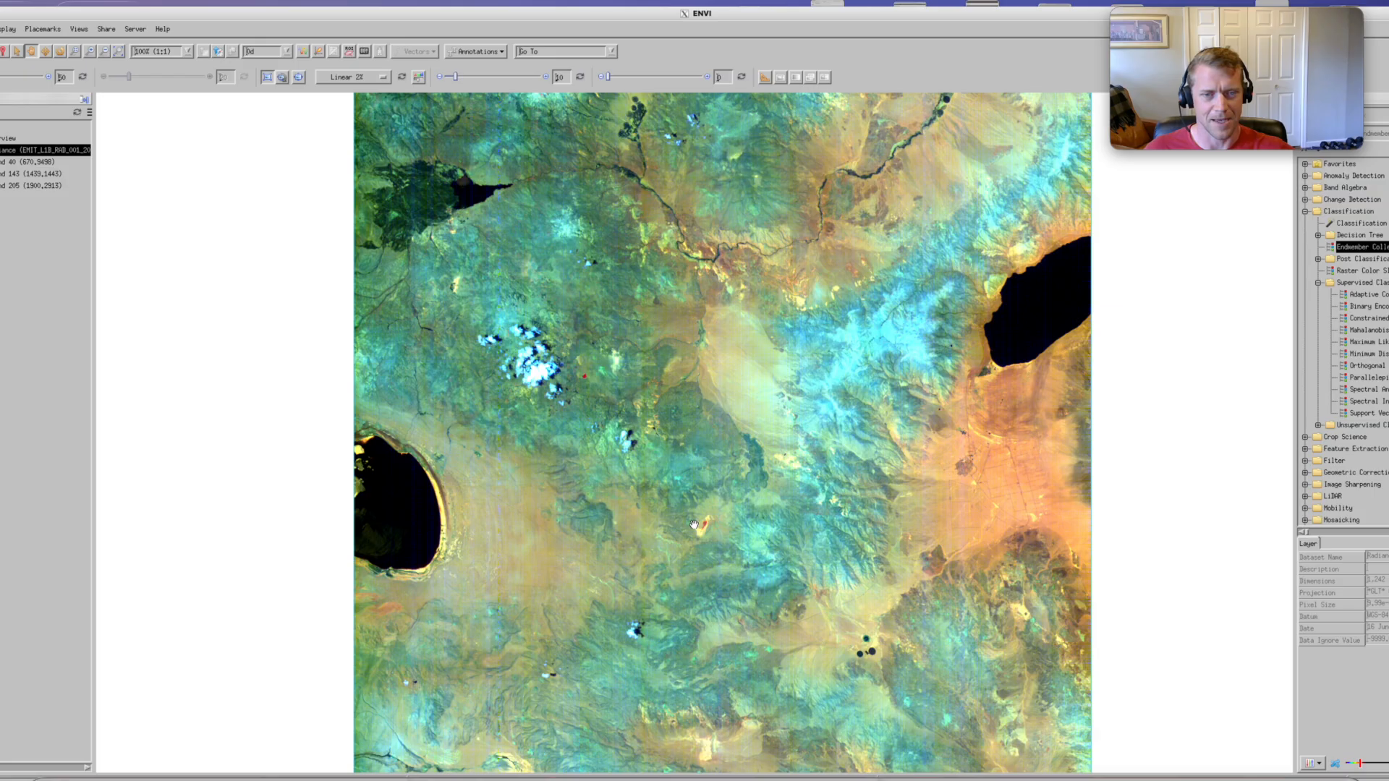
left_click(1339, 766)
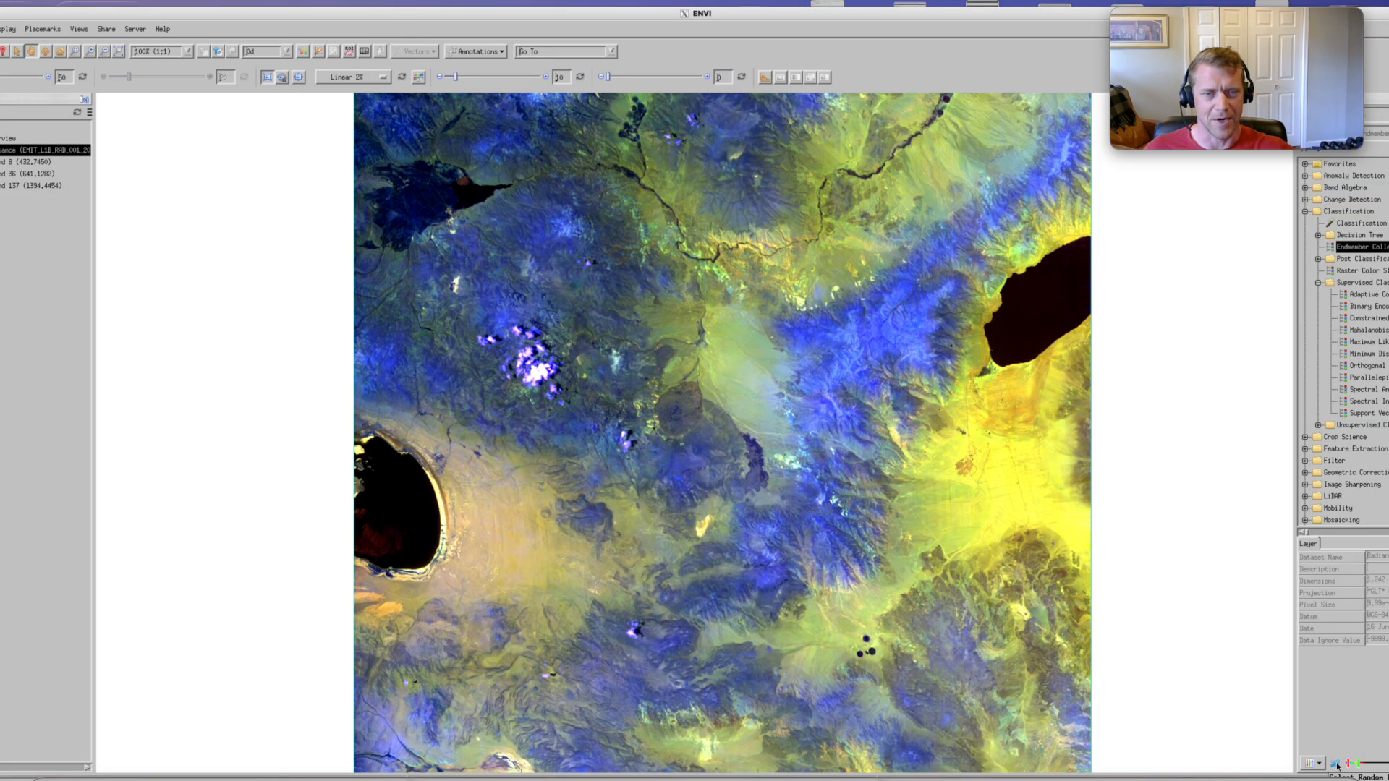
left_click(1337, 765)
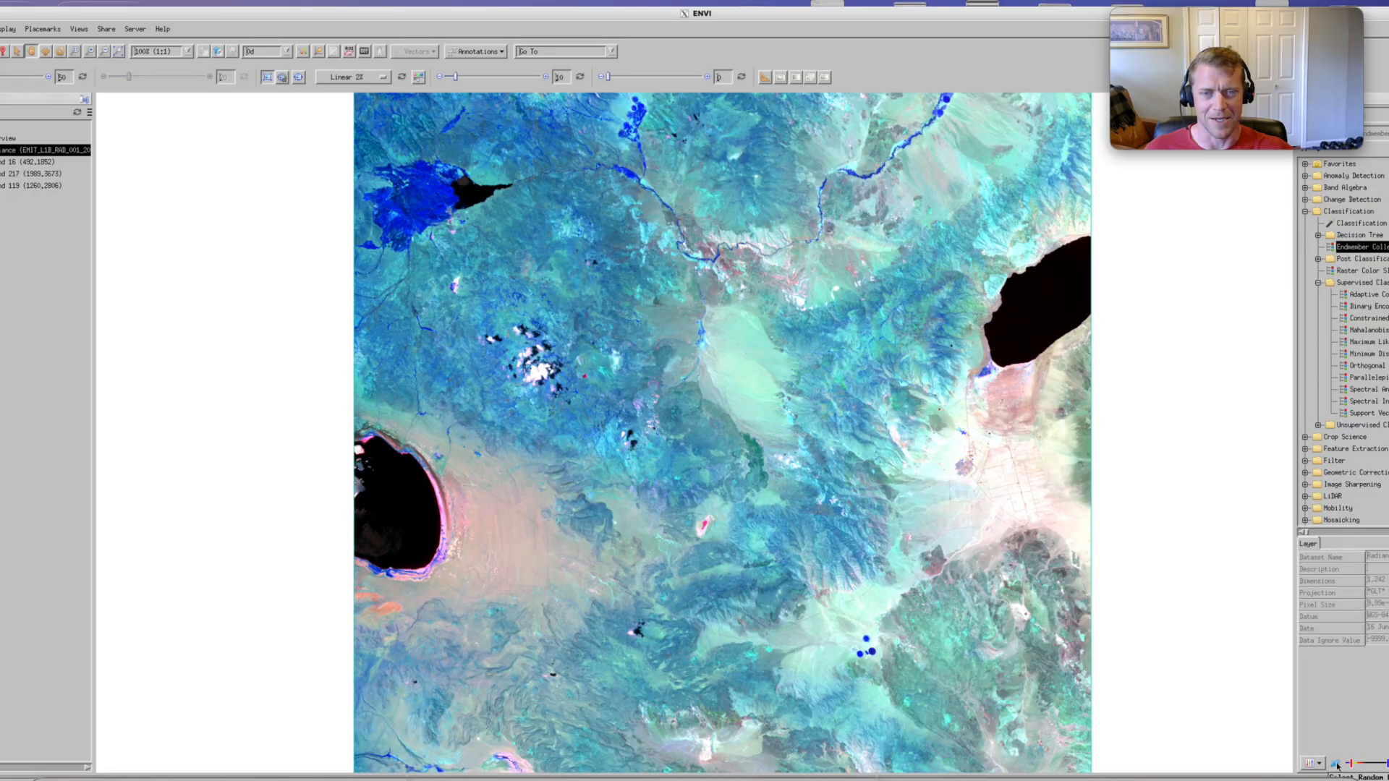
left_click(1337, 766)
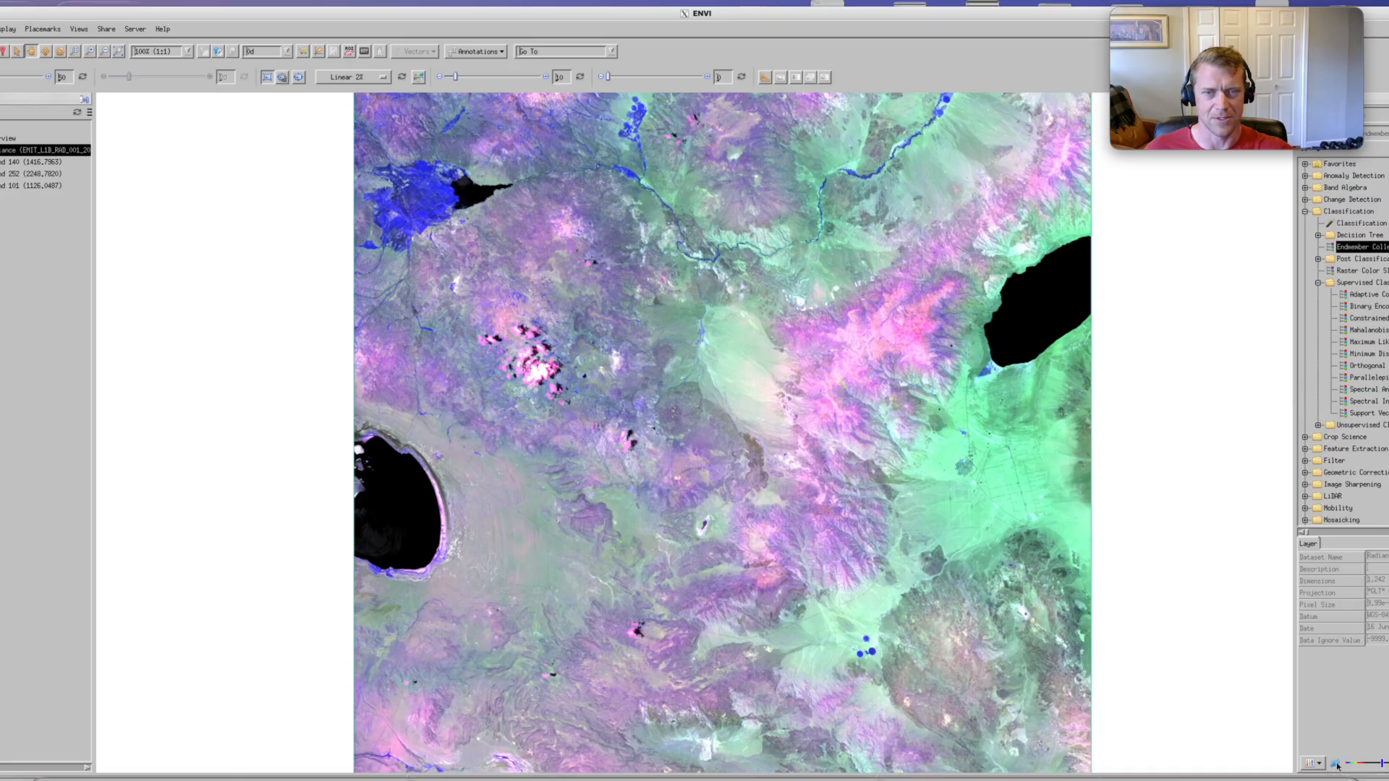
left_click(1338, 765)
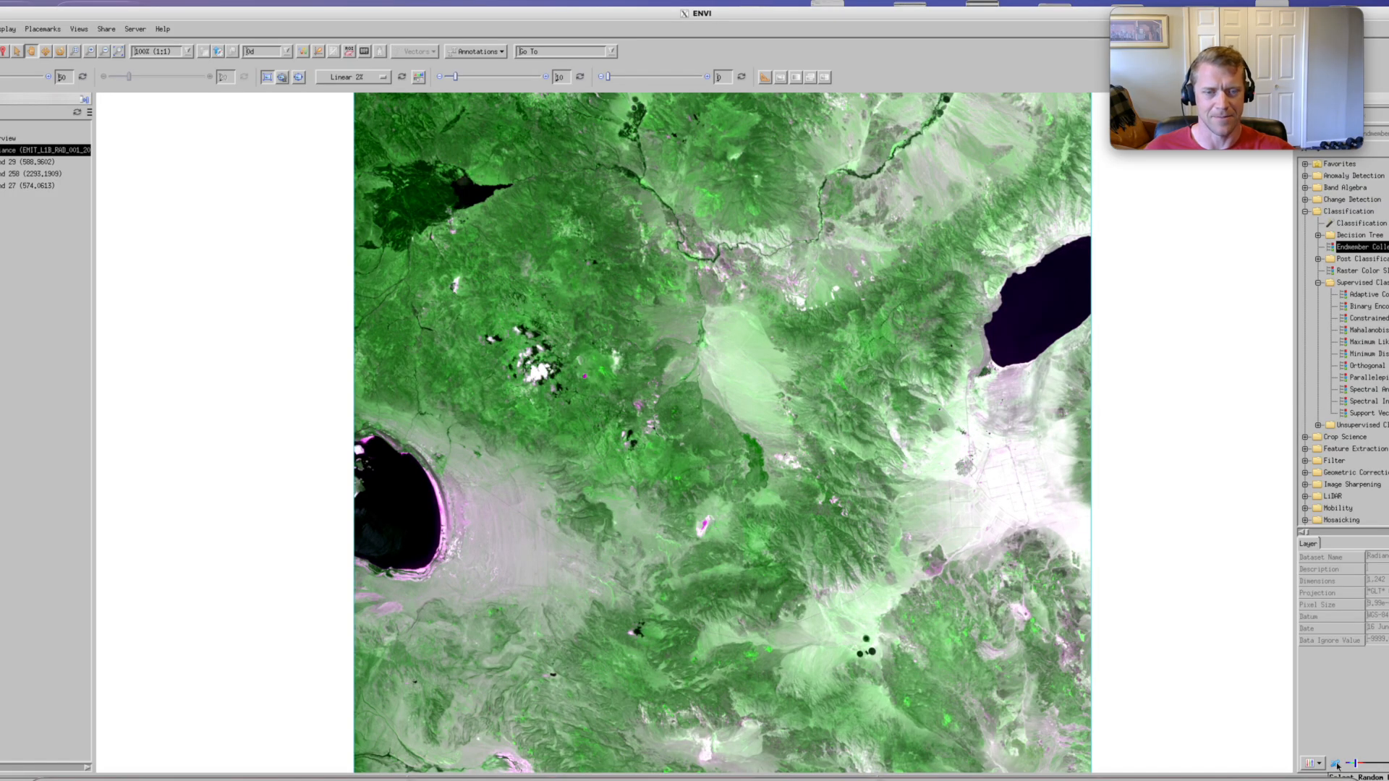
Try three more random RGB band combinations on the full radiance scene to compare how surface materials stand out
left_click(1338, 765)
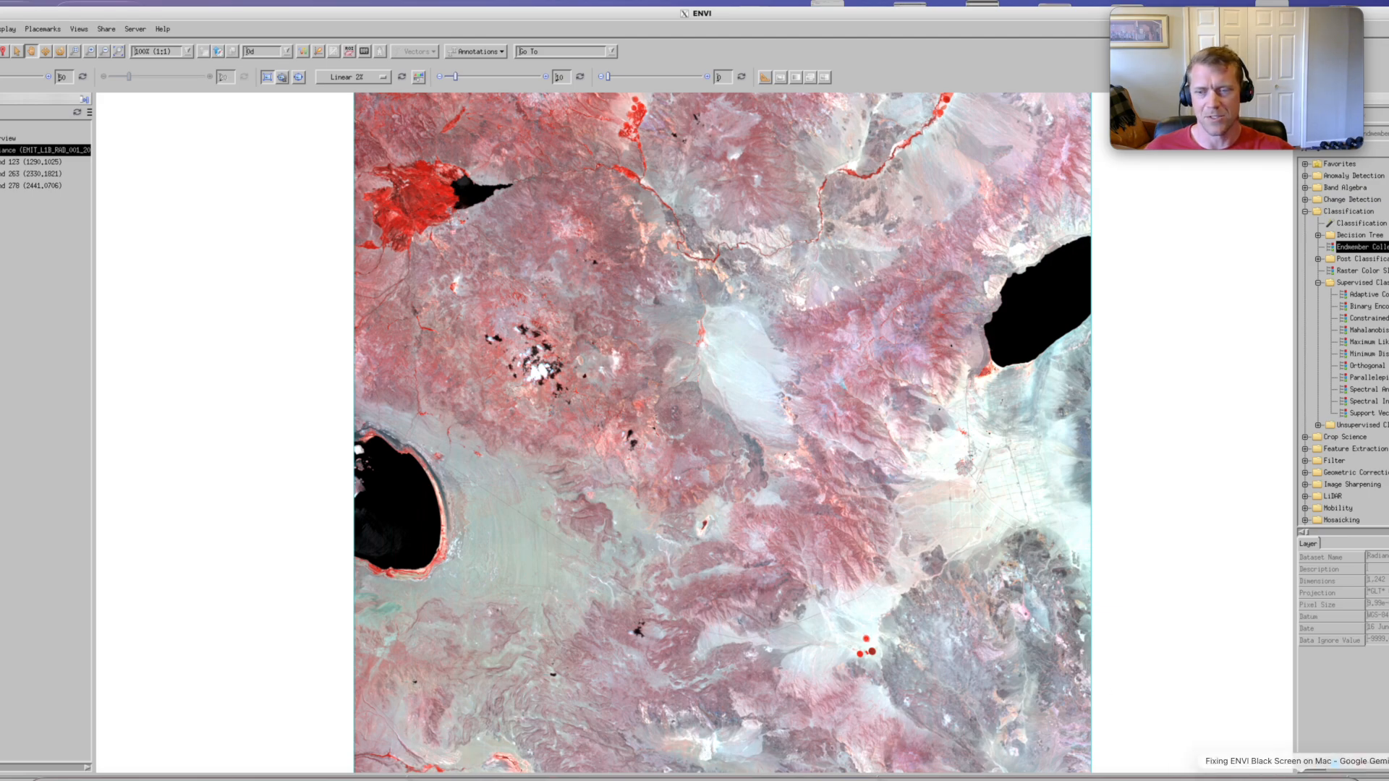
left_click(1335, 764)
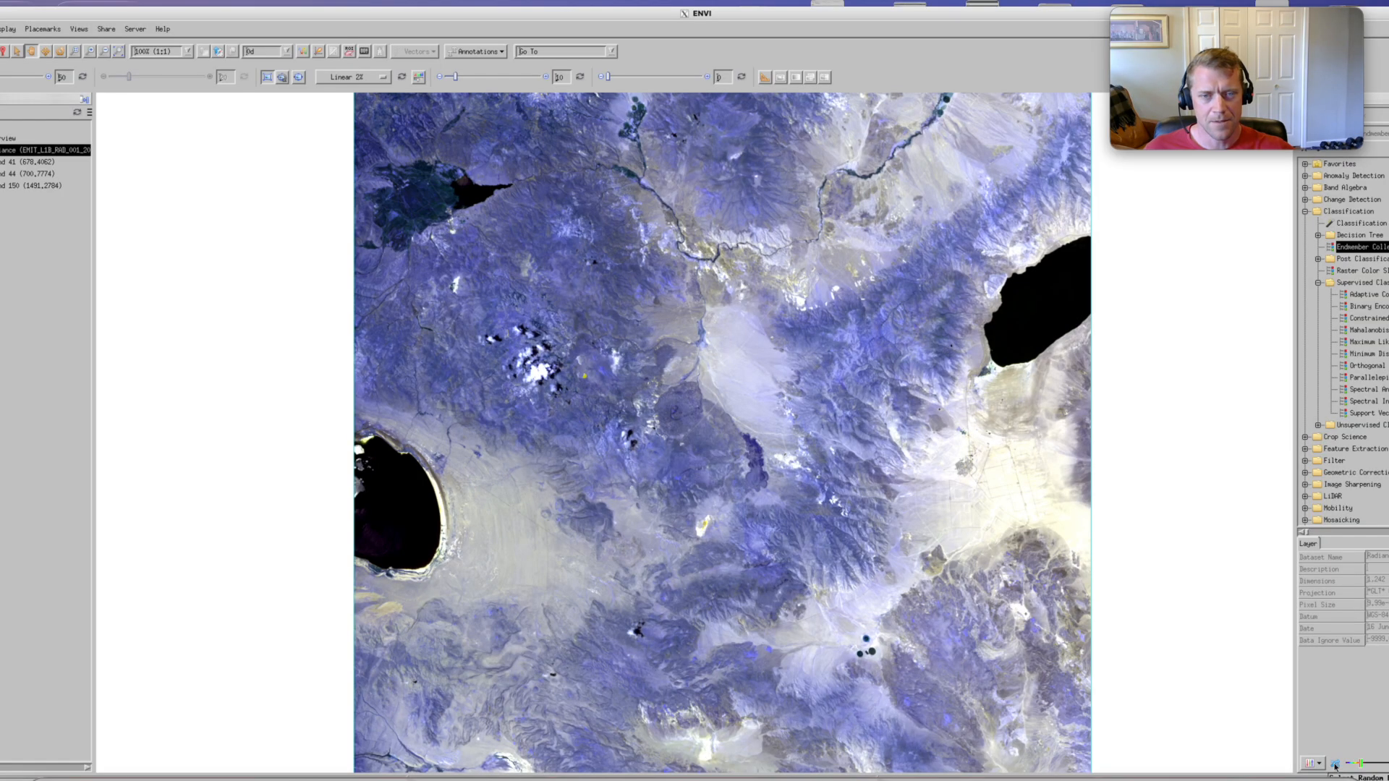
left_click(1335, 764)
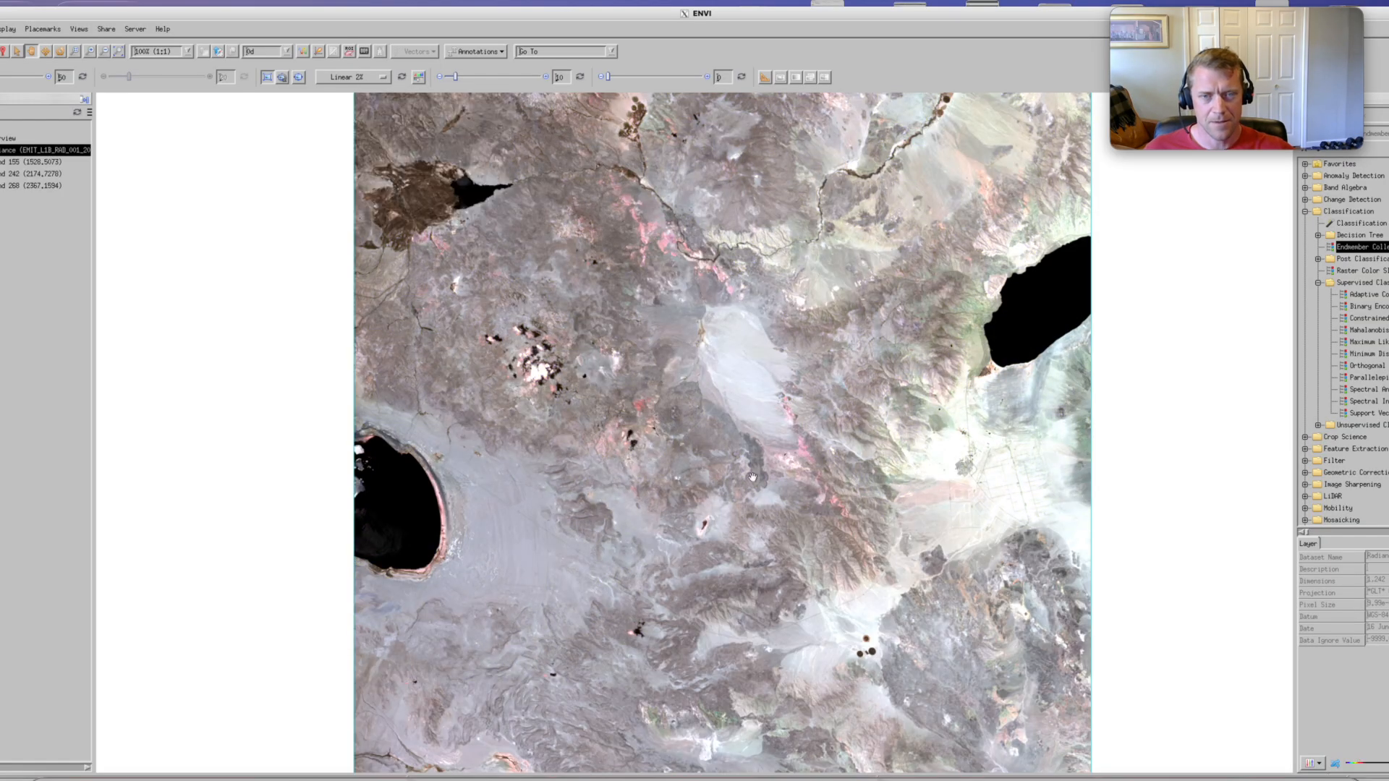
Display the radiance layer in True Color to inspect the pink-toned area east of the dark flow up close
scroll(833, 483, "down", 1)
scroll(833, 482, "up", 4)
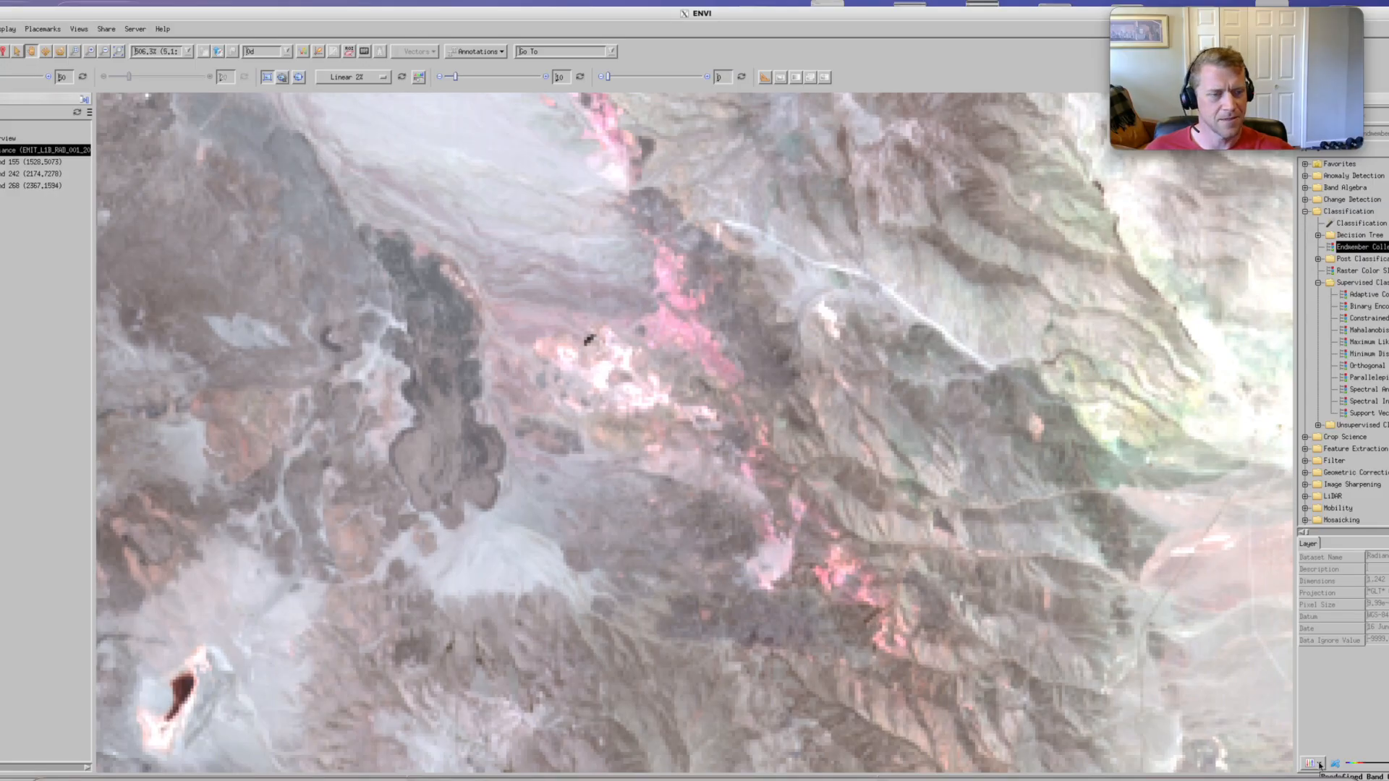
left_click(1320, 764)
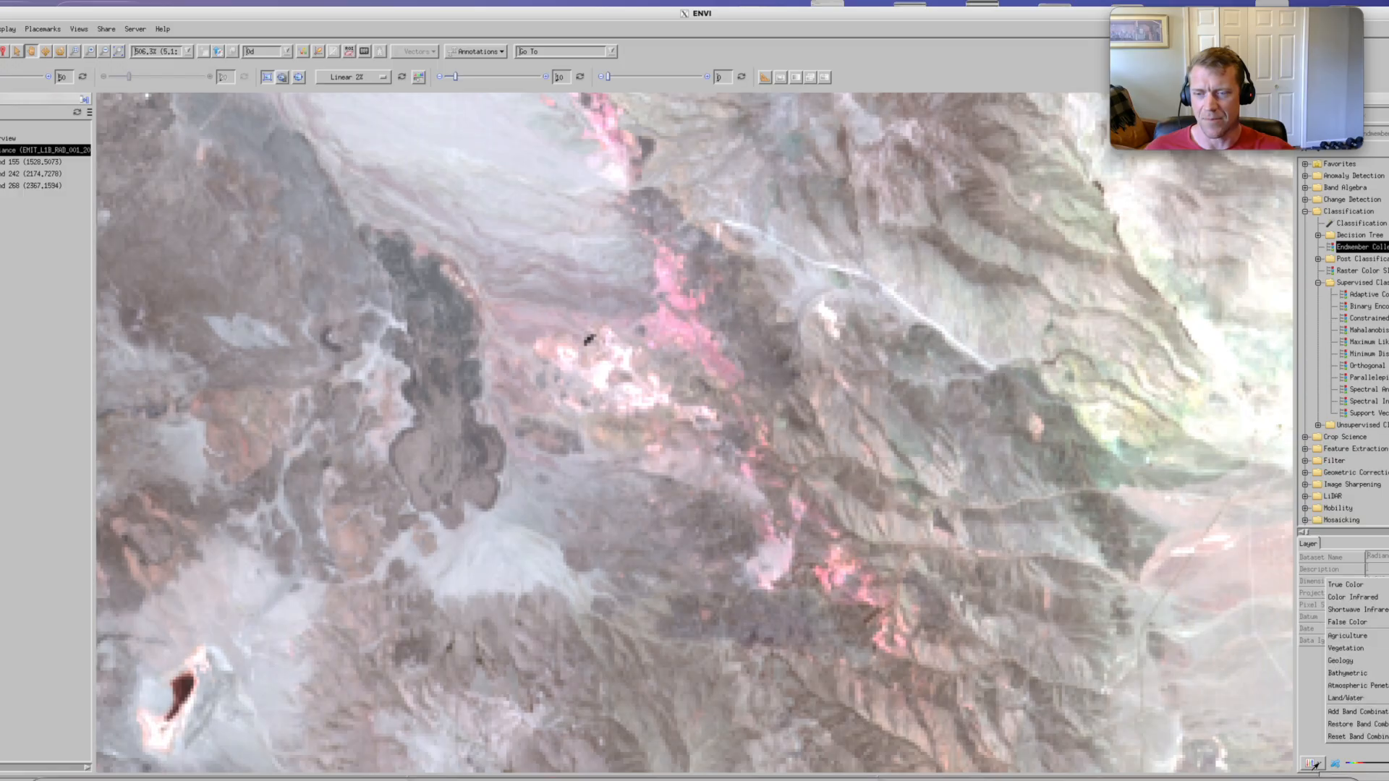
left_click(1347, 586)
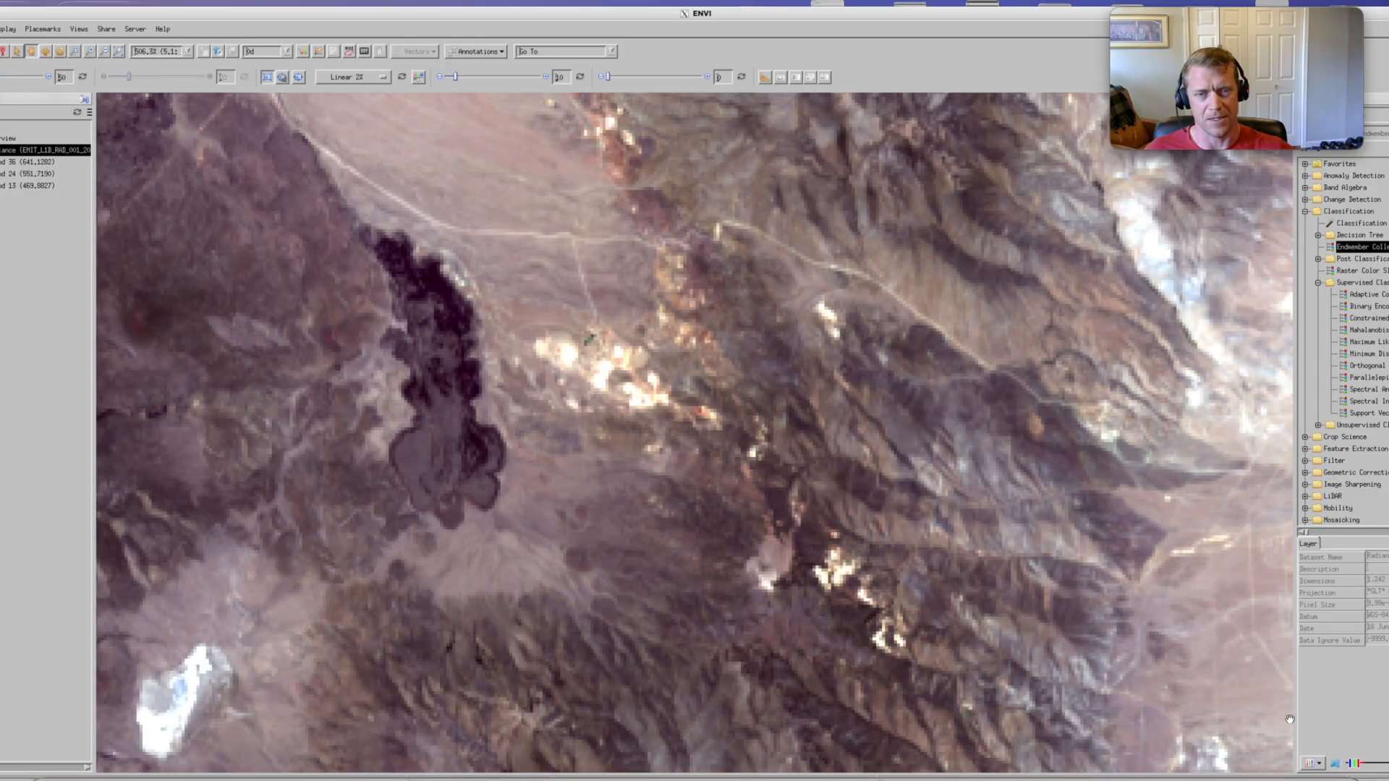
Display the radiance layer in Color Infrared and centre the full scene at 100%
scroll(1044, 582, "up", 2)
scroll(1042, 581, "down", 12)
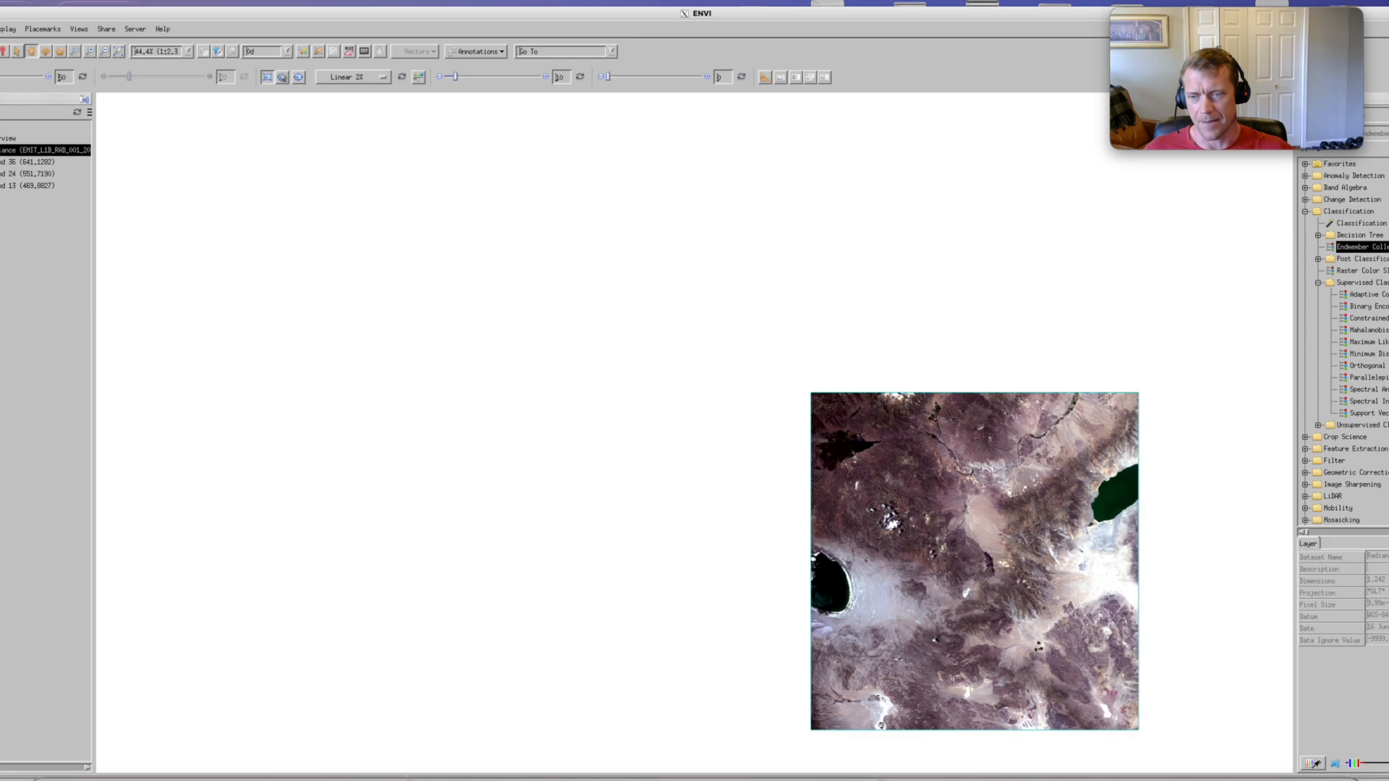
left_click(1315, 763)
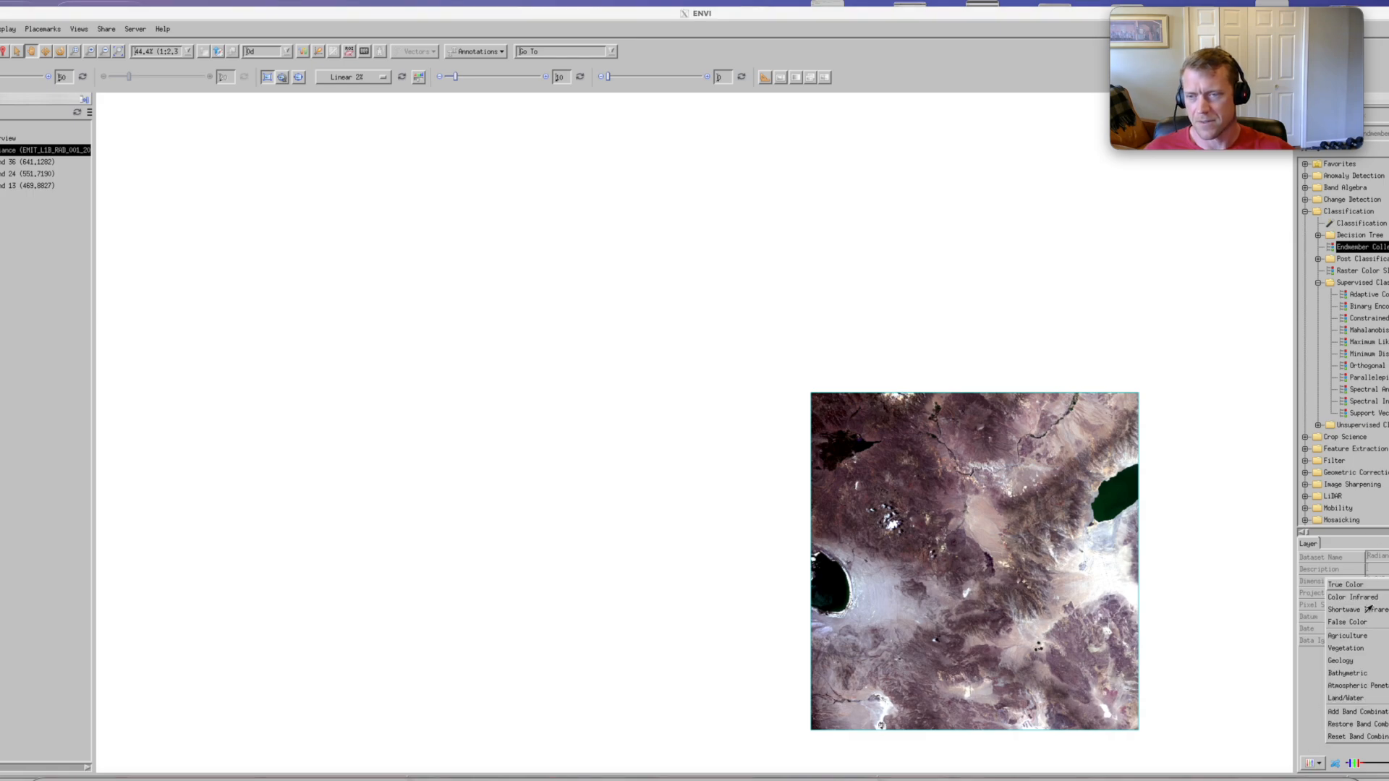
left_click(1358, 598)
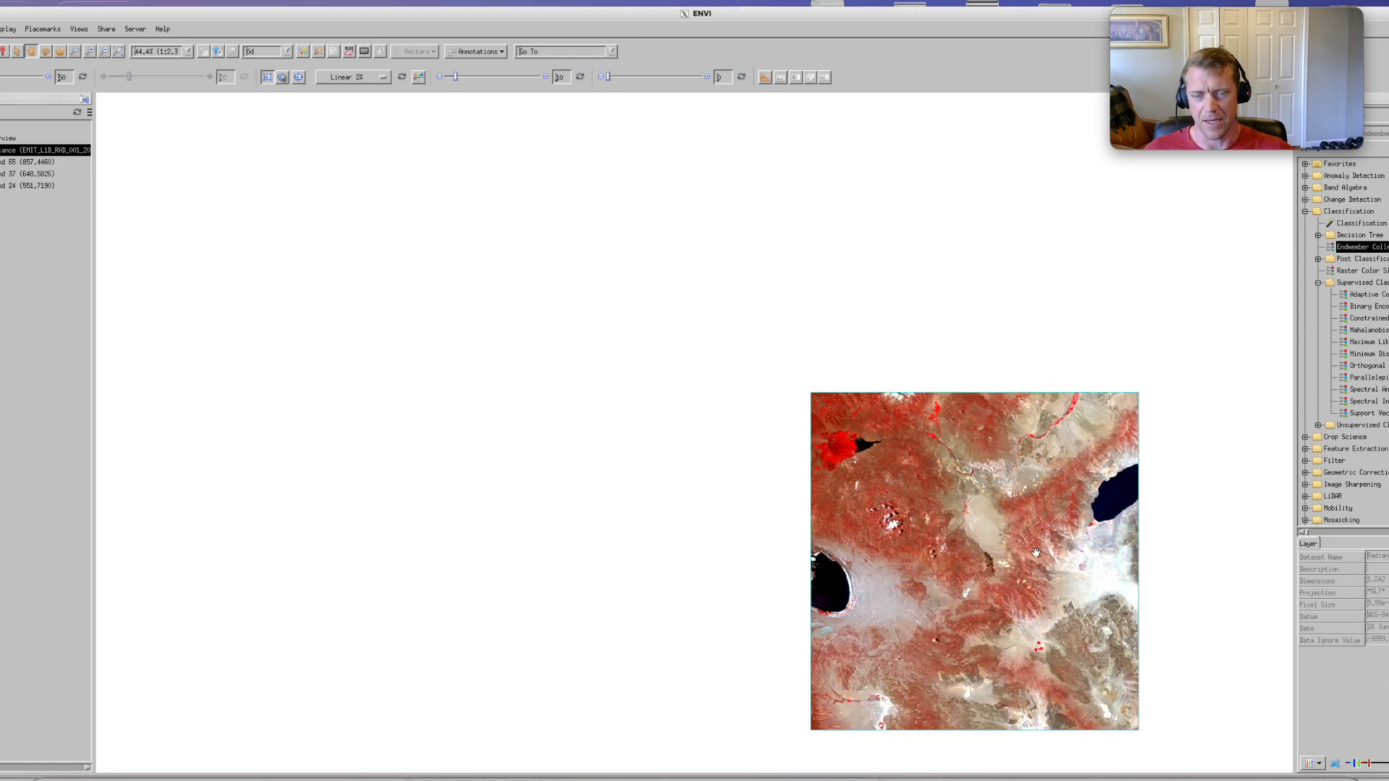
scroll(1010, 579, "up", 1)
scroll(1013, 576, "up", 1)
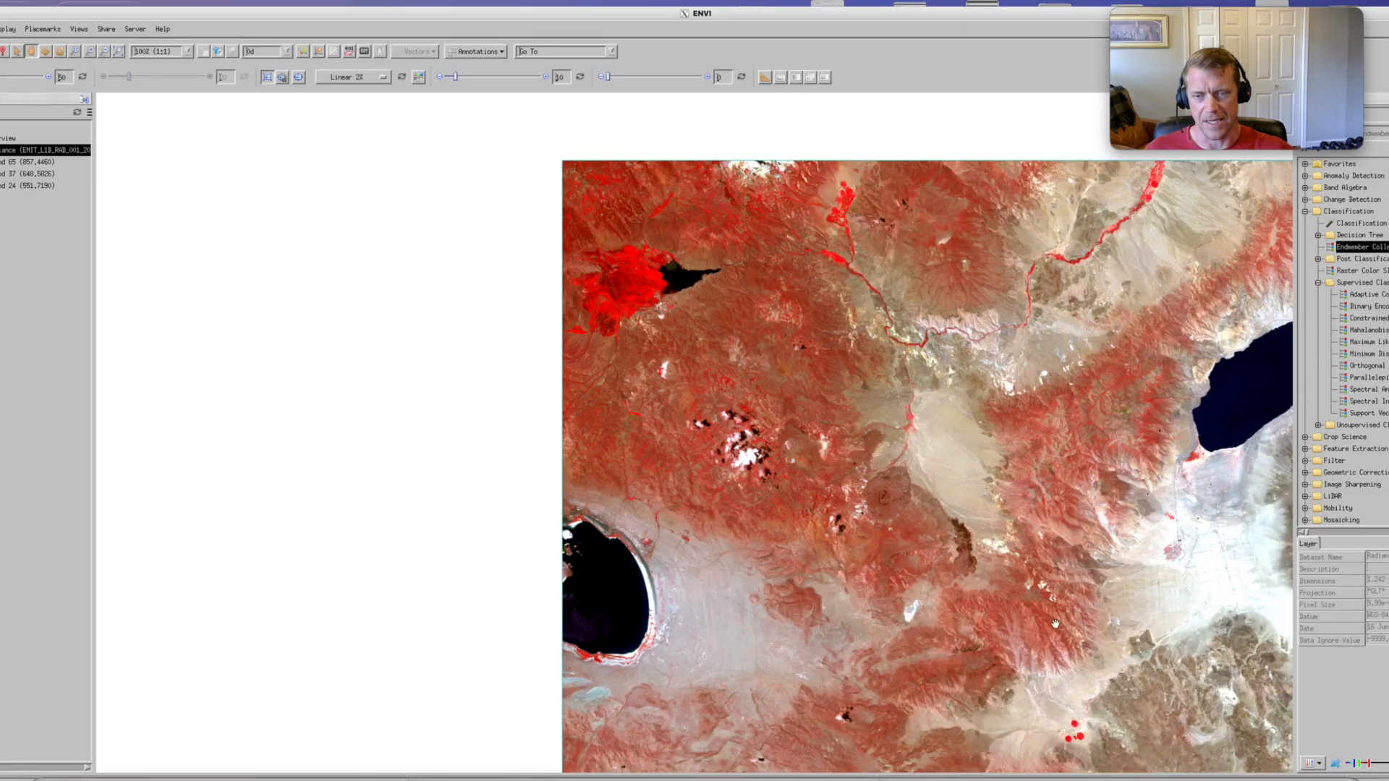
left_click_drag(1085, 718, 910, 568)
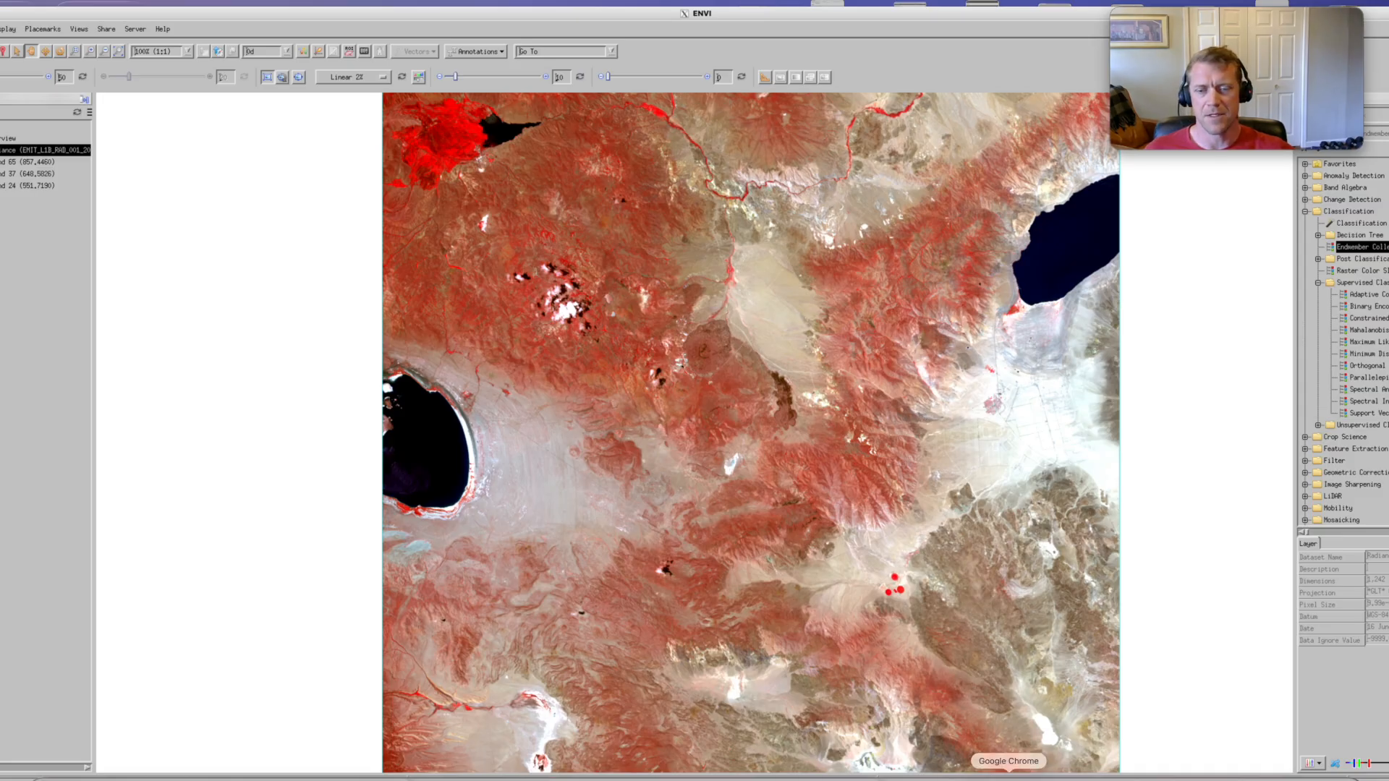
Switch to Earthdata Search in Chrome and view the selected EMIT granule's footprint around Walker Lake and Mono Lake in full screen
left_click(1008, 777)
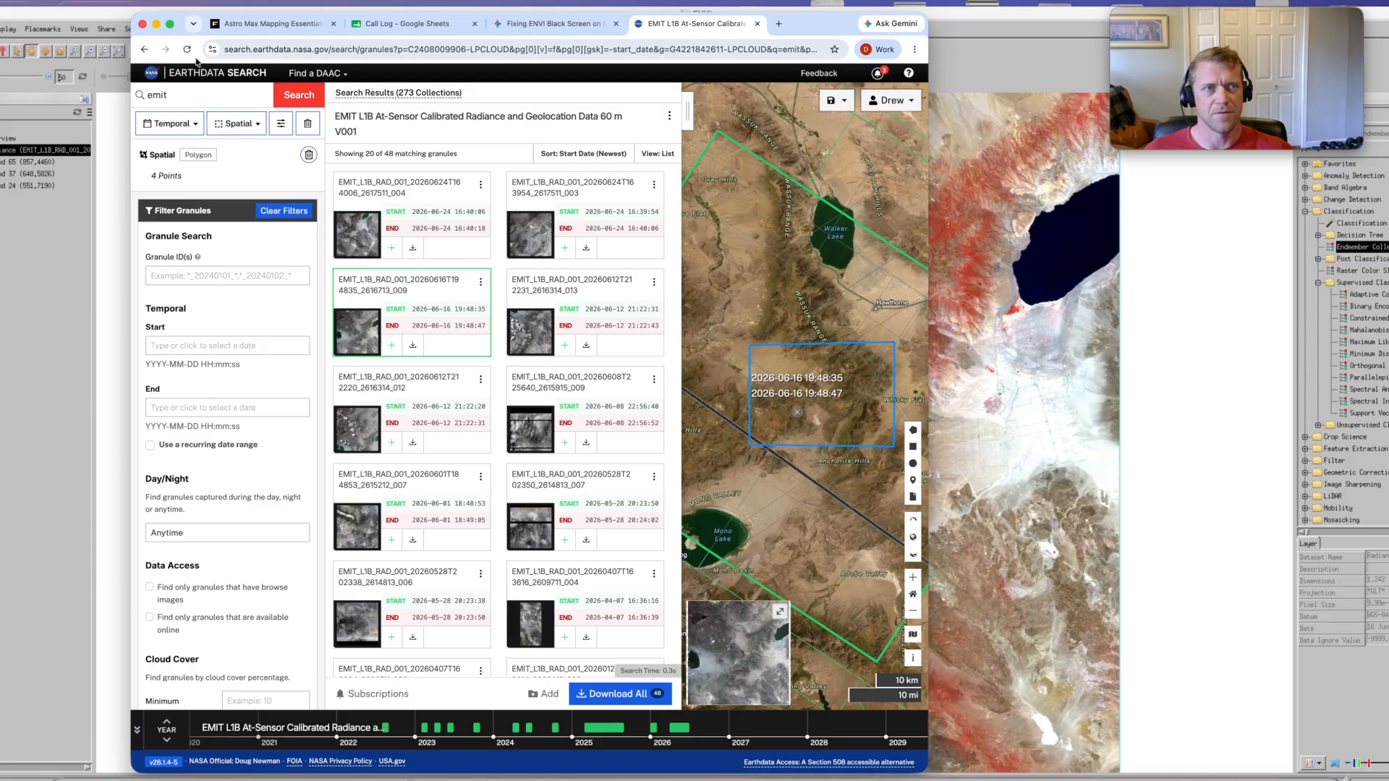
left_click(169, 26)
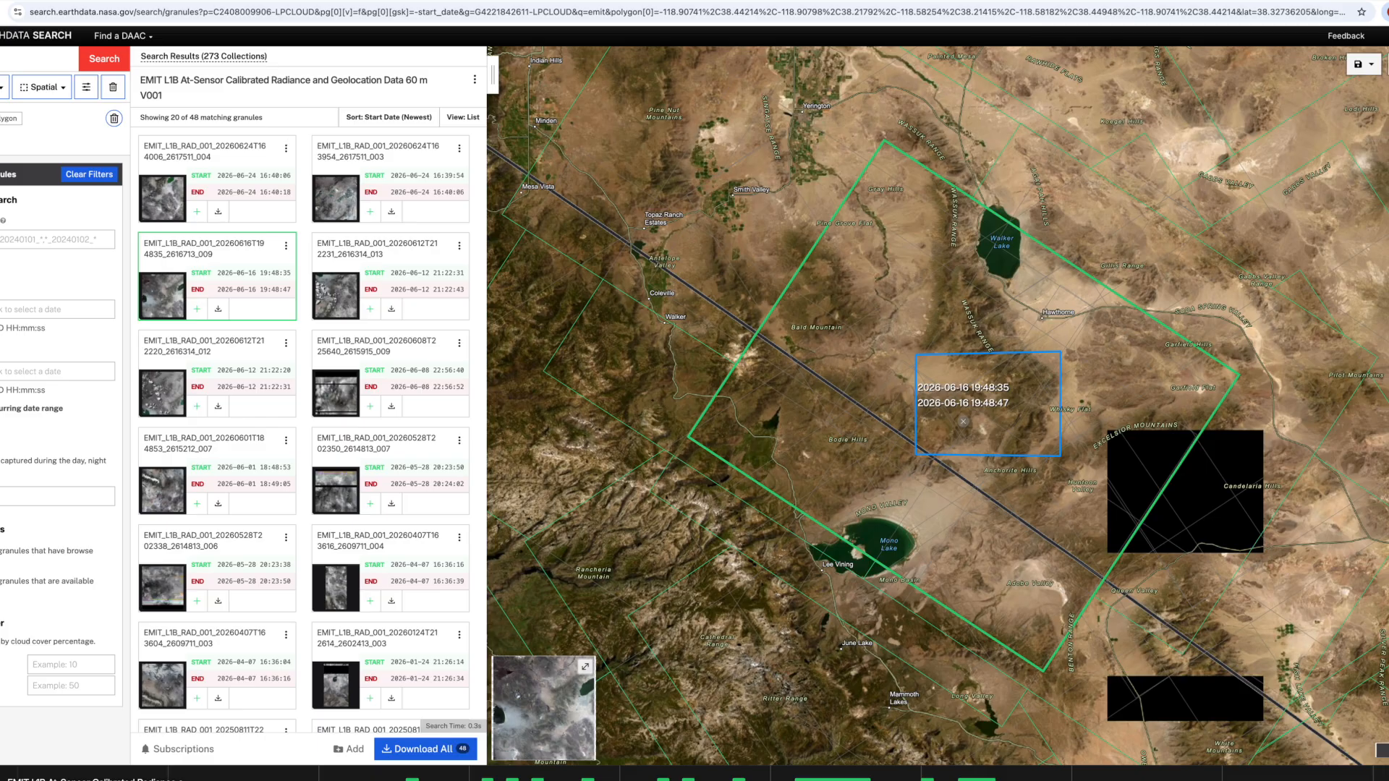
mouse_move(0, 0)
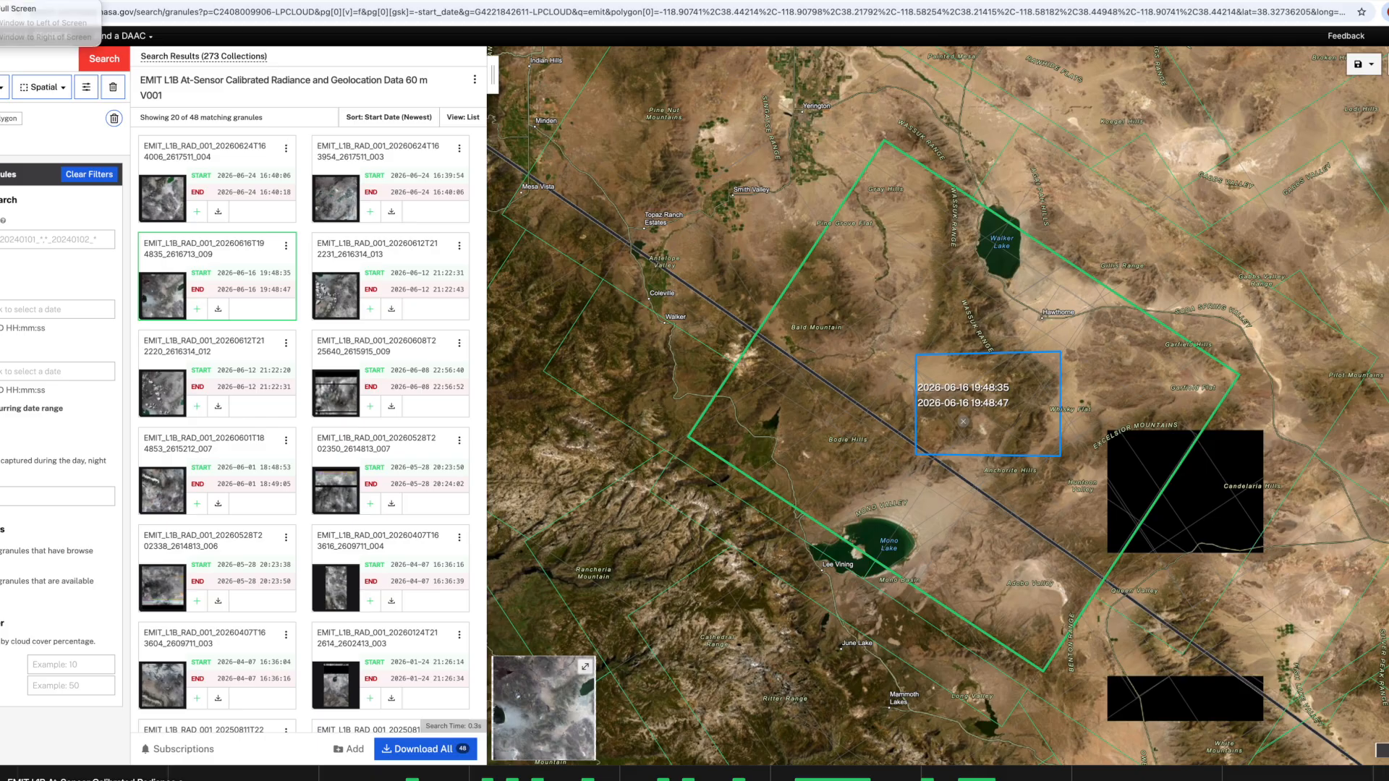